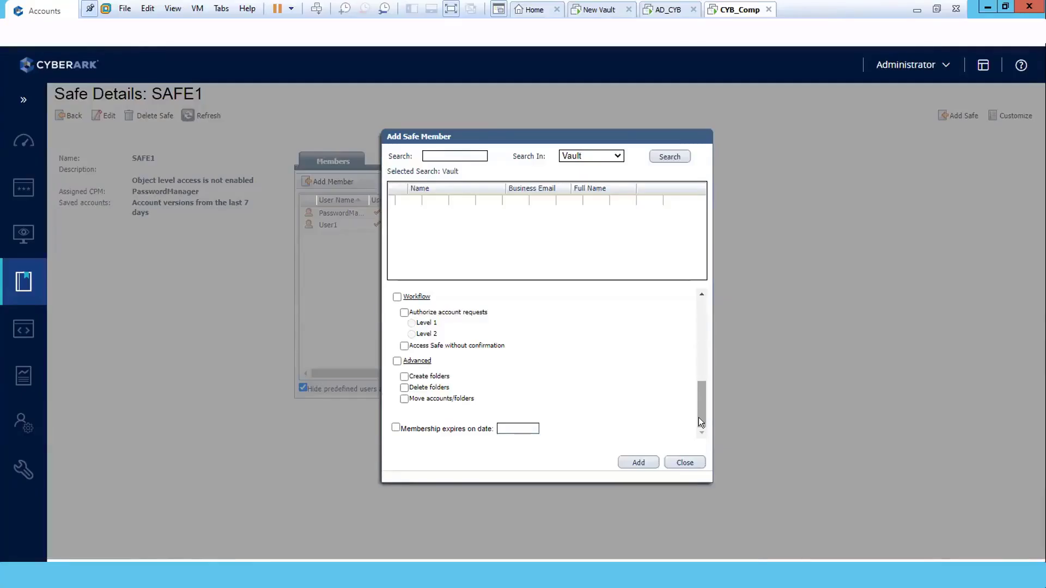
Turn on 'Membership expires on date' and bring up the expiration calendar showing August 2022.
left_click(396, 428)
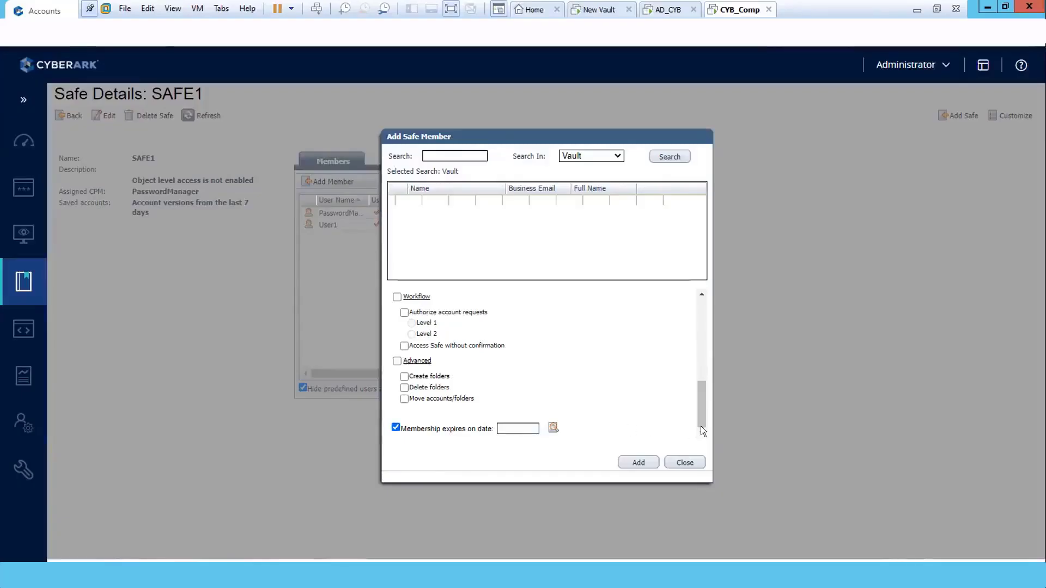
left_click(553, 427)
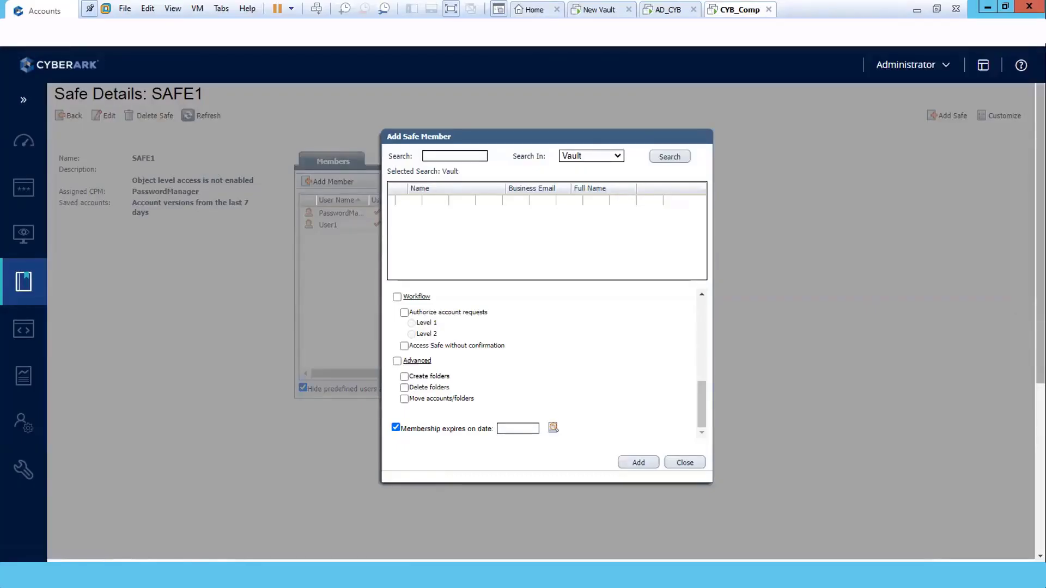
scroll(545, 305, "down", 1)
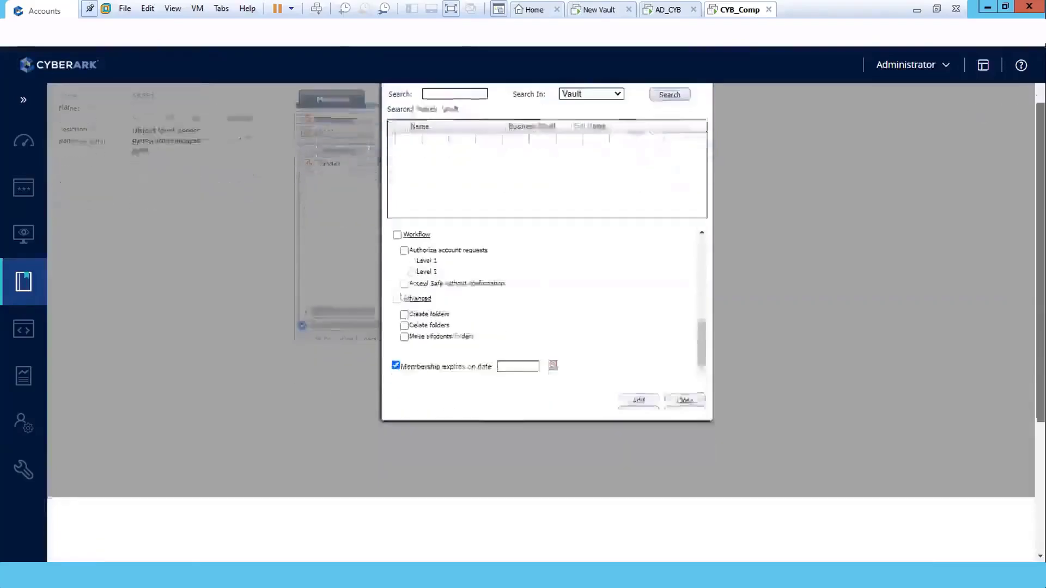
scroll(545, 305, "down", 2)
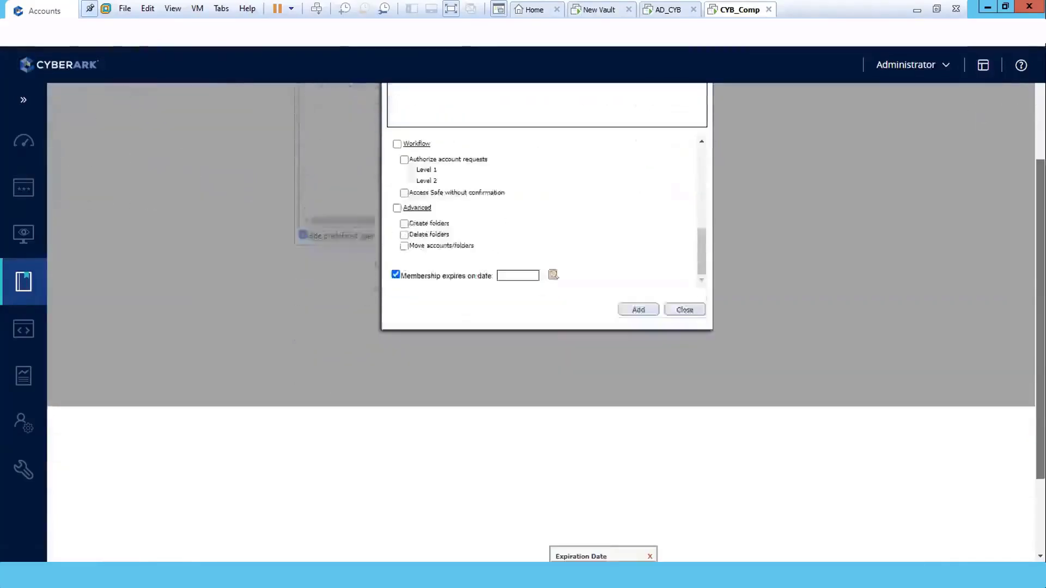
scroll(545, 305, "down", 2)
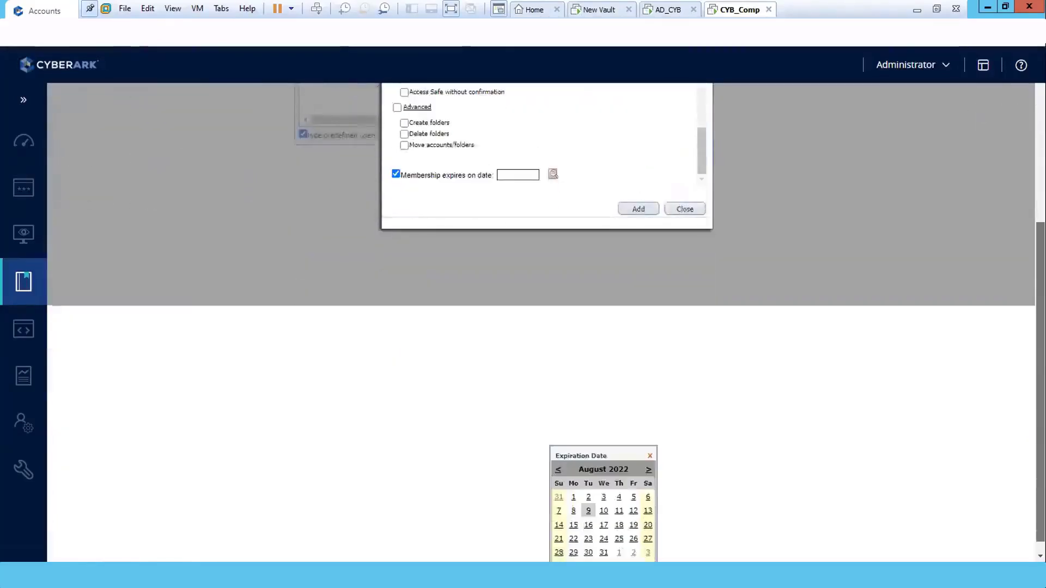
scroll(545, 305, "down", 1)
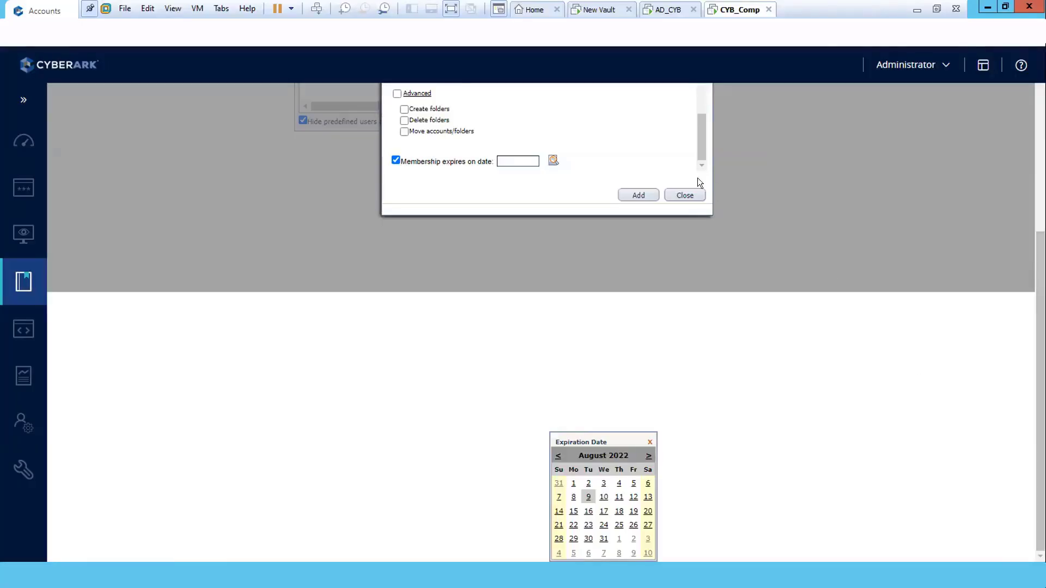
Close Add Safe Member without adding anyone and switch to the CYB_Comp VM's desktop.
left_click(686, 194)
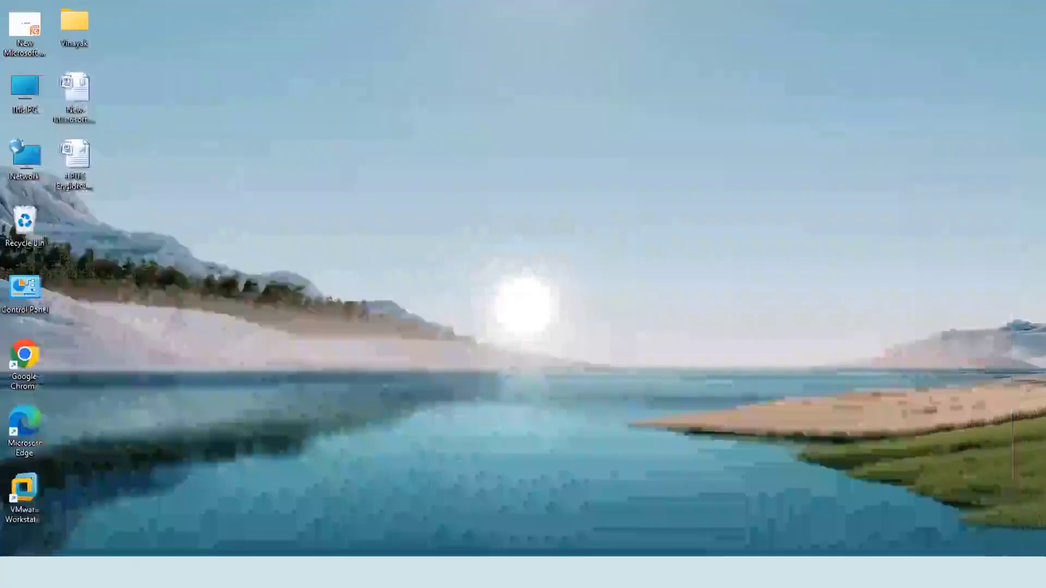
mouse_move(609, 572)
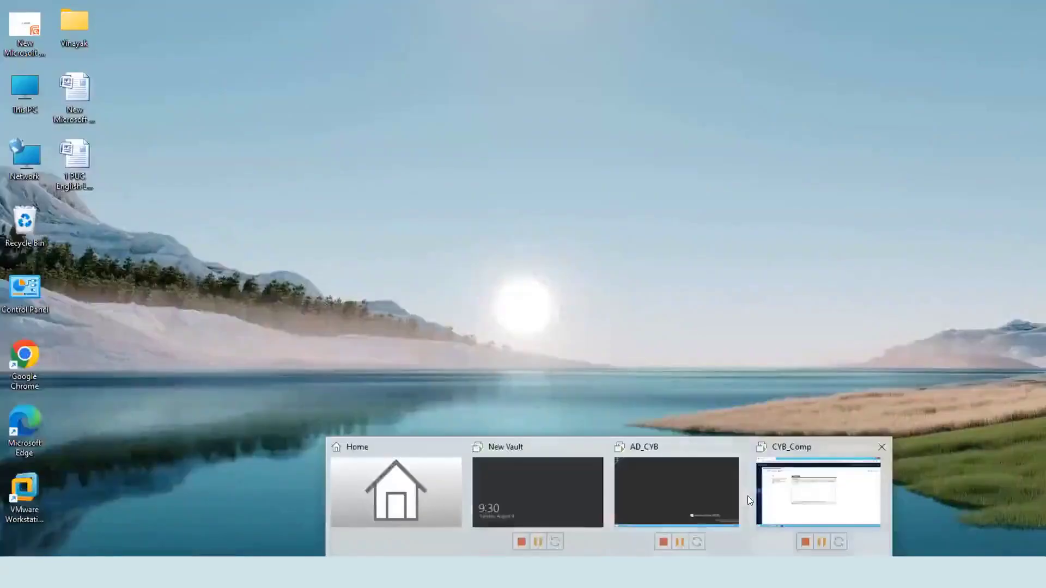
left_click(747, 496)
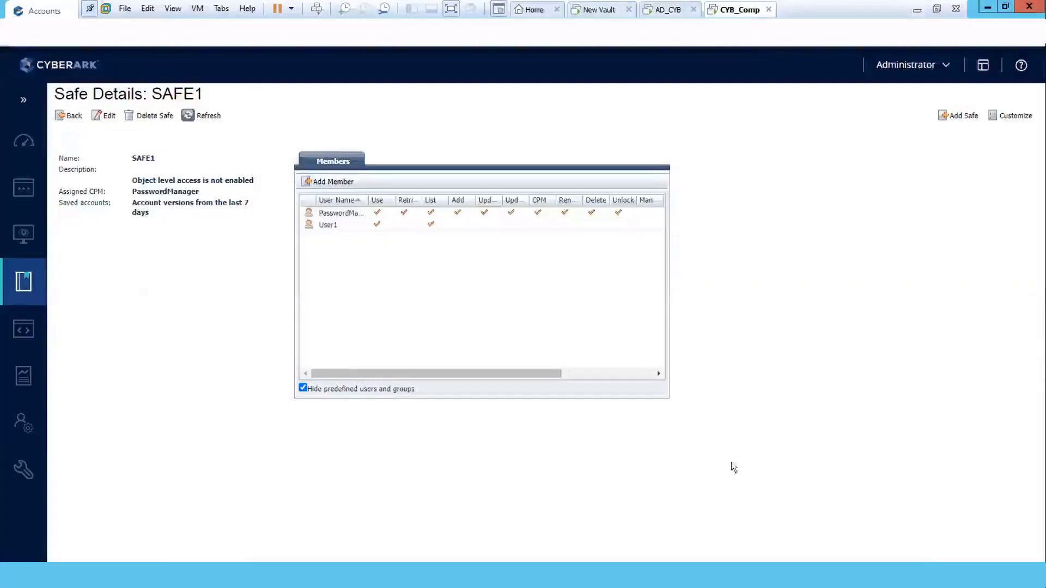
left_click(987, 9)
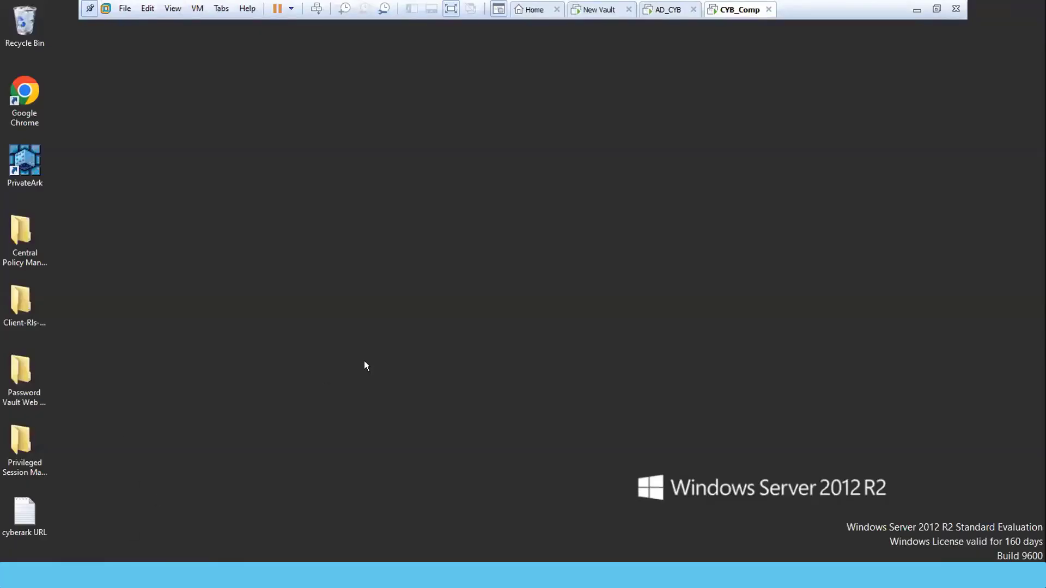
Open the cyberark vm folder on Shared Folders (Z:) and select the Replicate-Rls-v11.2 archive.
key("super+e")
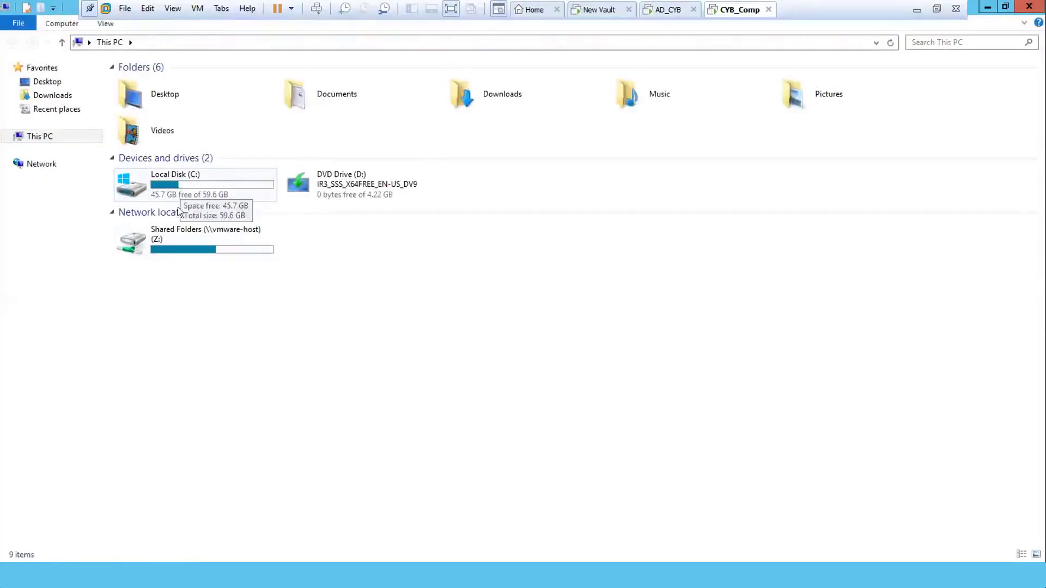
double_click(169, 231)
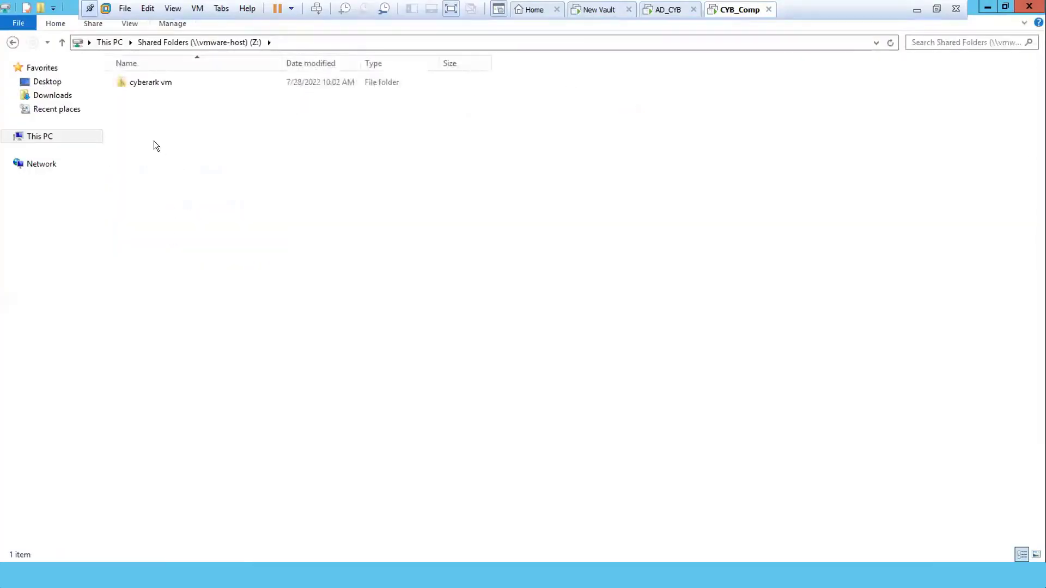
left_click(121, 83)
double_click(121, 83)
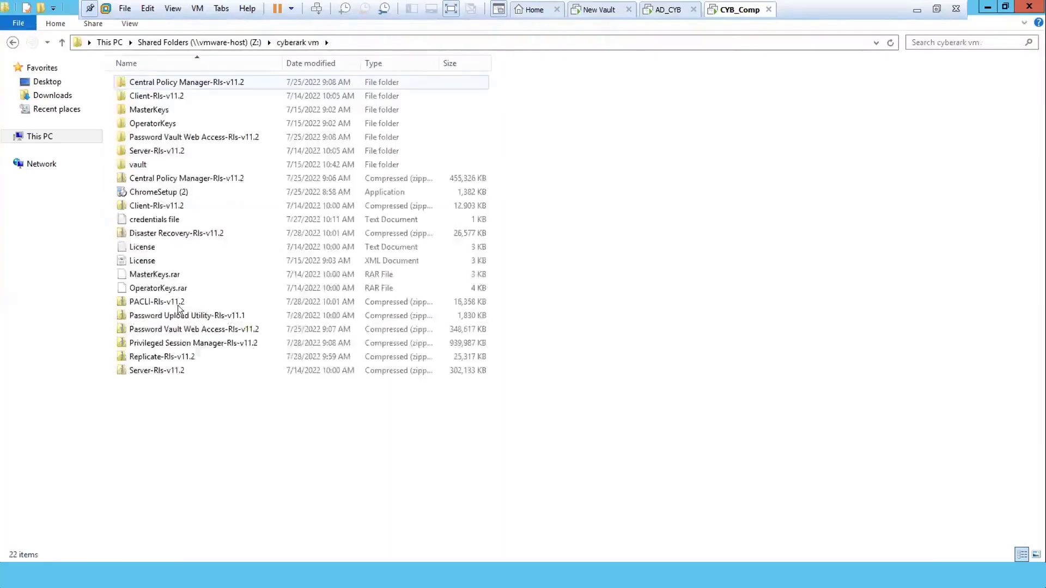
left_click(122, 355)
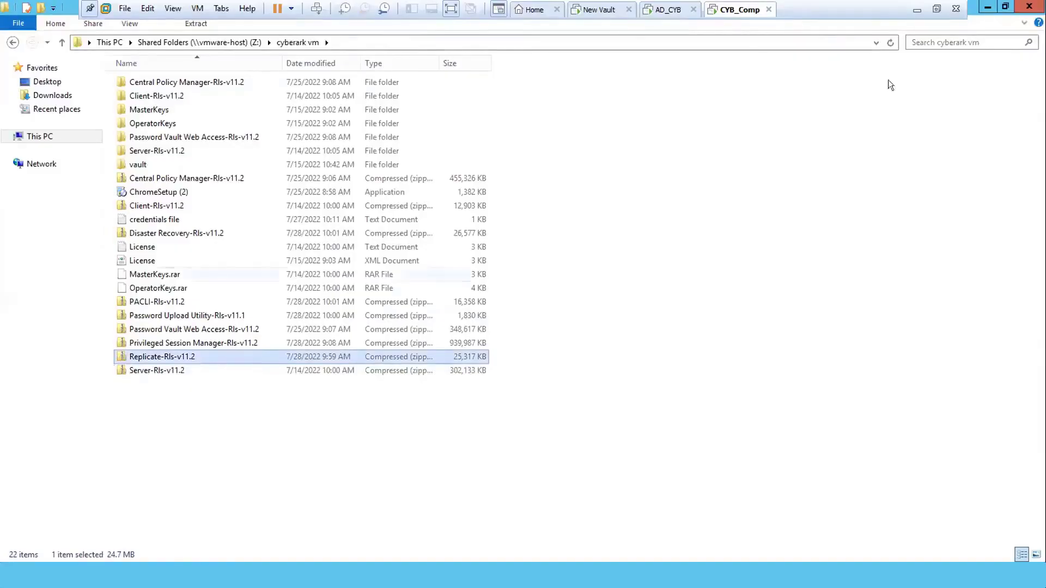
Paste the Replicate-Rls-v11.2 archive onto the desktop and extract it there.
left_click(986, 6)
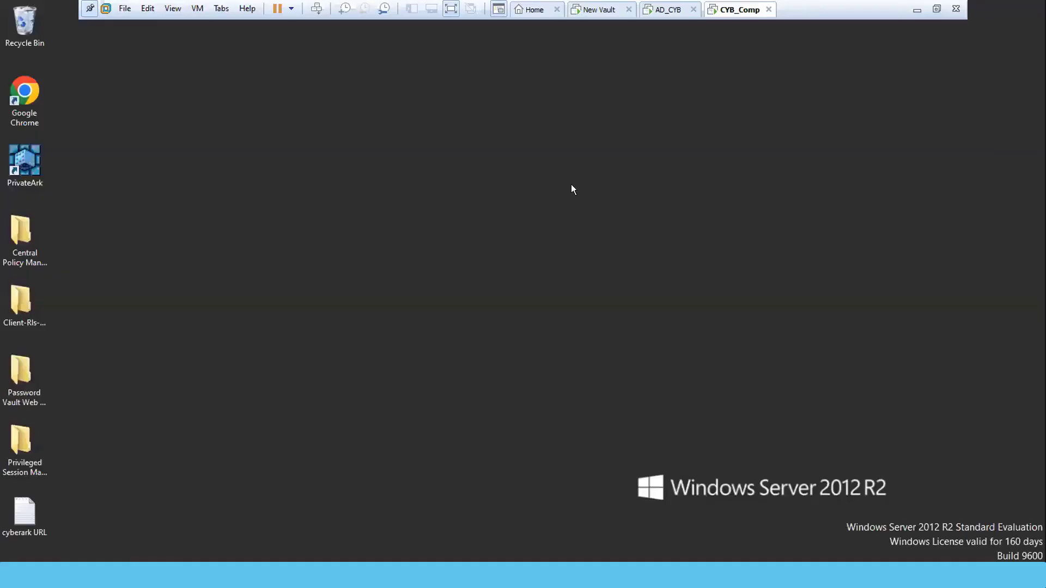
right_click(570, 185)
left_click(603, 240)
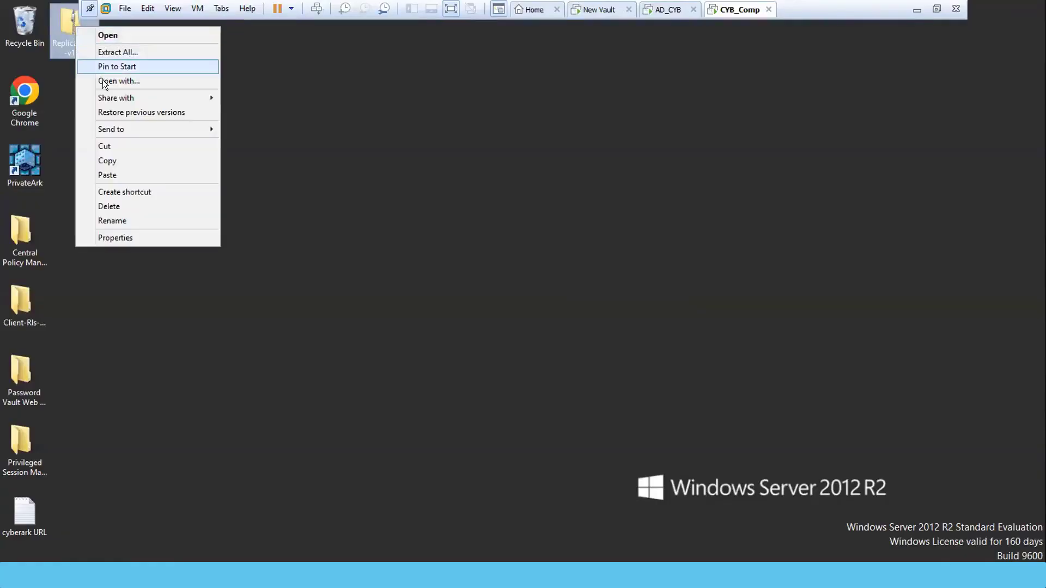
left_click(113, 53)
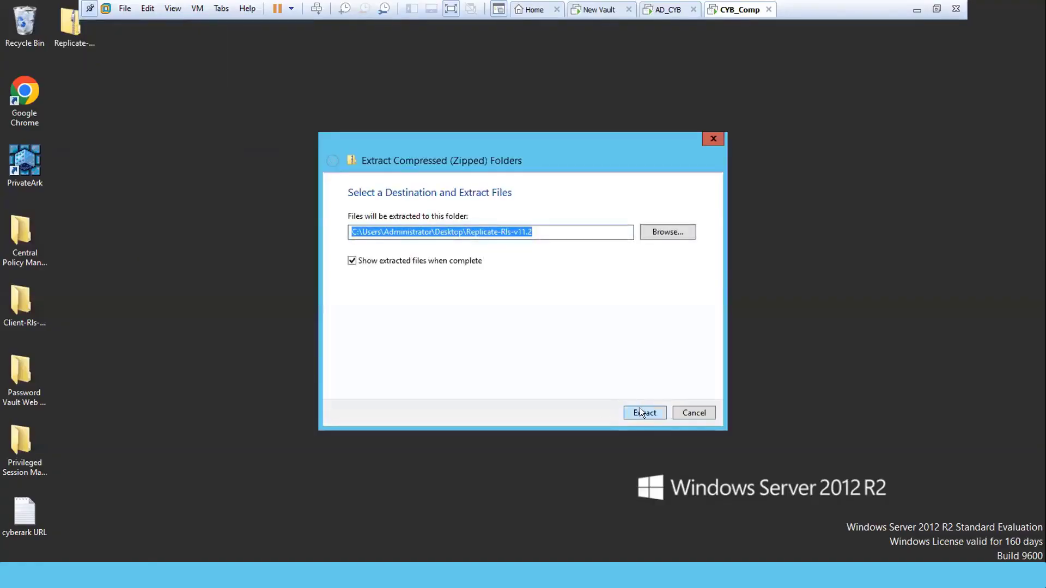
left_click(643, 412)
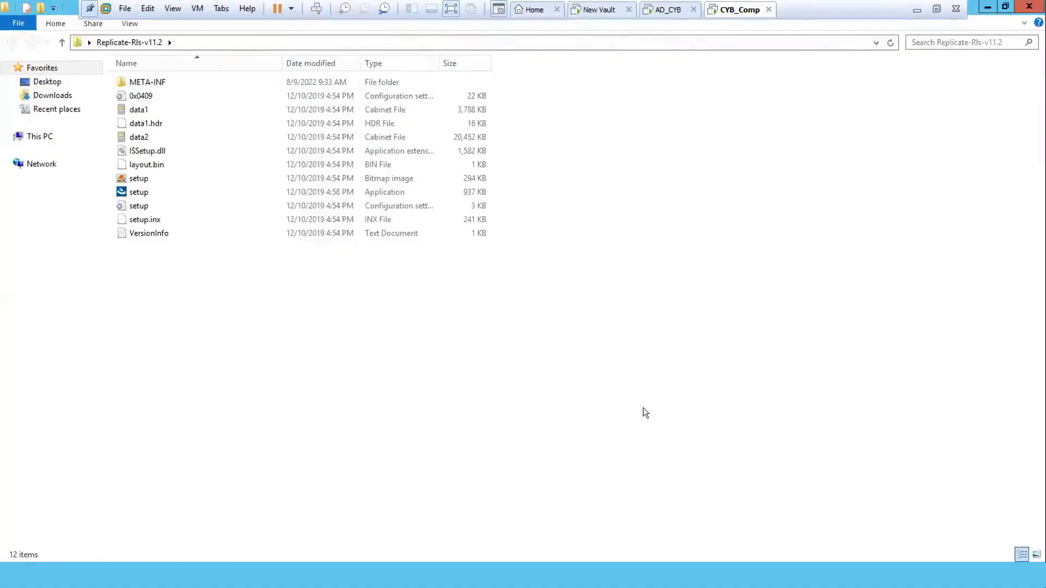
Run setup from the extracted Replicate-Rls-v11.2 folder and minimize Explorer.
left_click(121, 192)
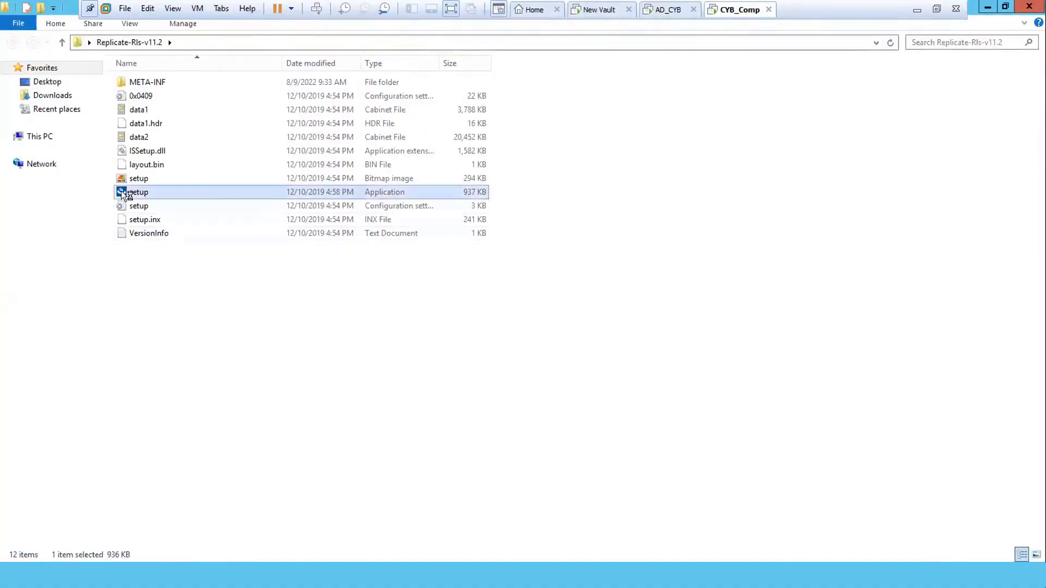
double_click(121, 192)
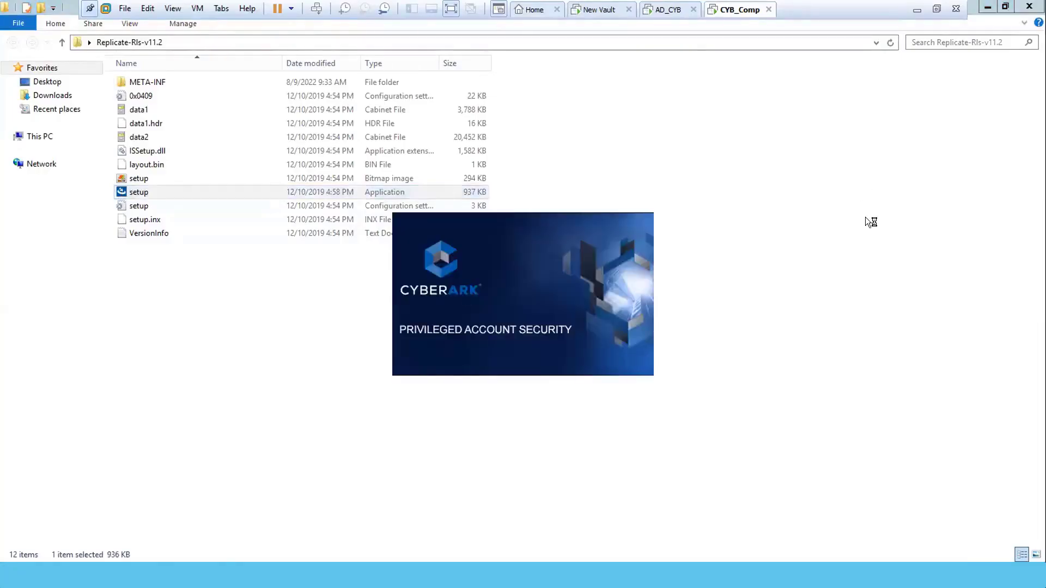
left_click(987, 7)
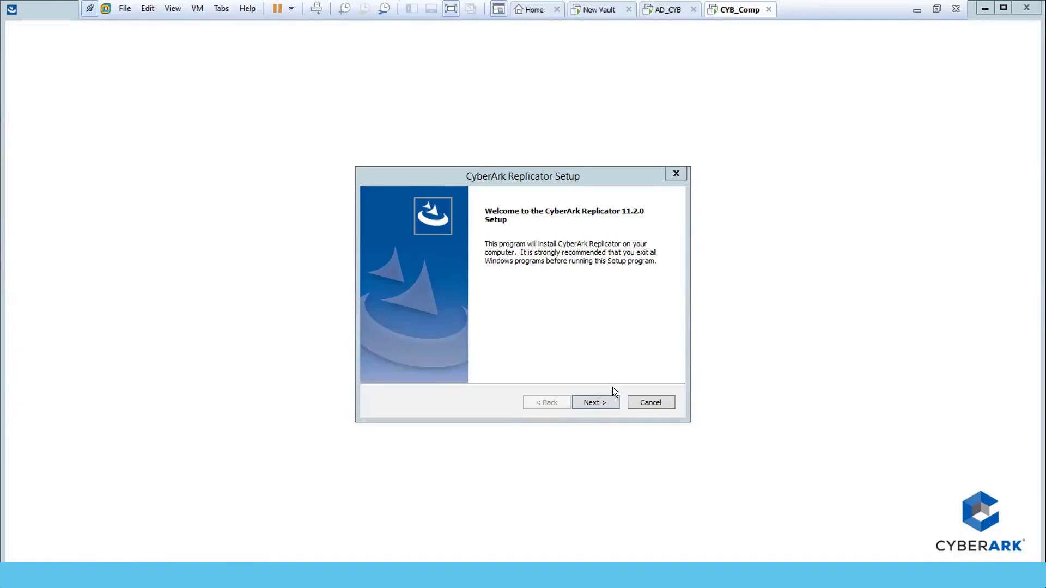
Install CyberArk Replicator with company 'hh', keeping default folders C:\Program Files (x86)\PrivateArk and C:\PrivateArk.
left_click(590, 403)
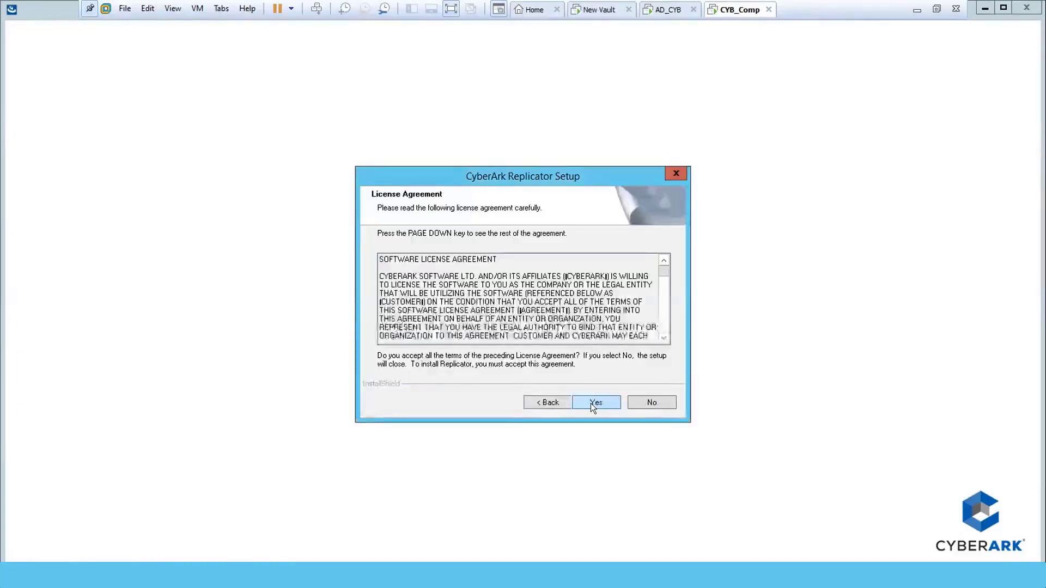
left_click(590, 403)
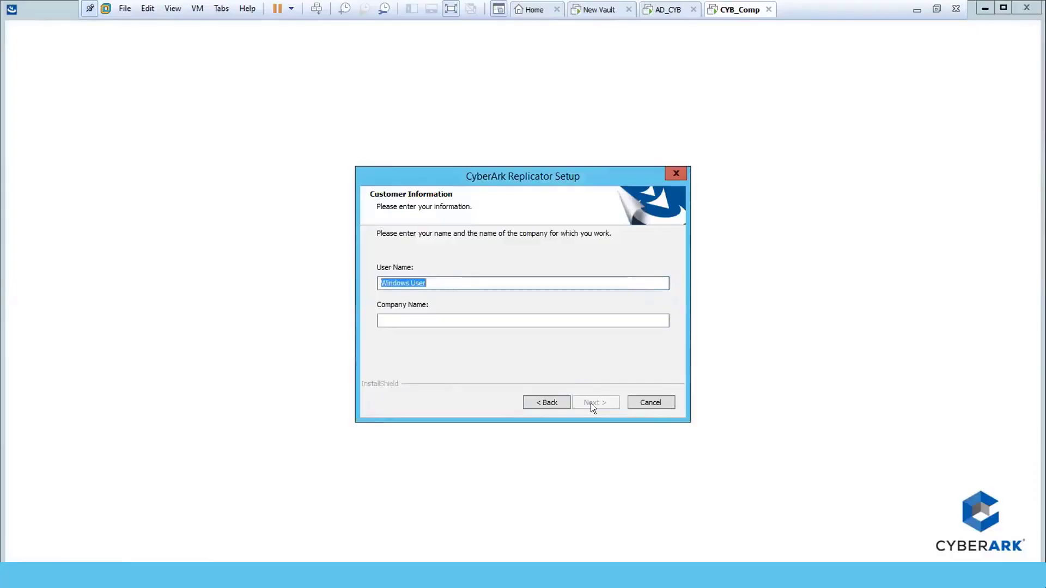
key("Tab")
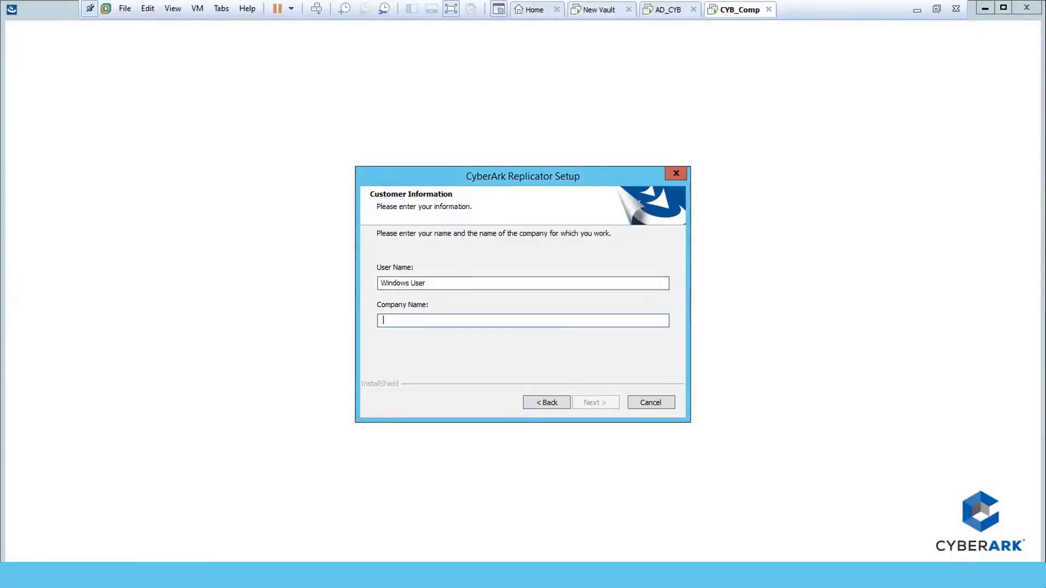
type("hh")
left_click(594, 402)
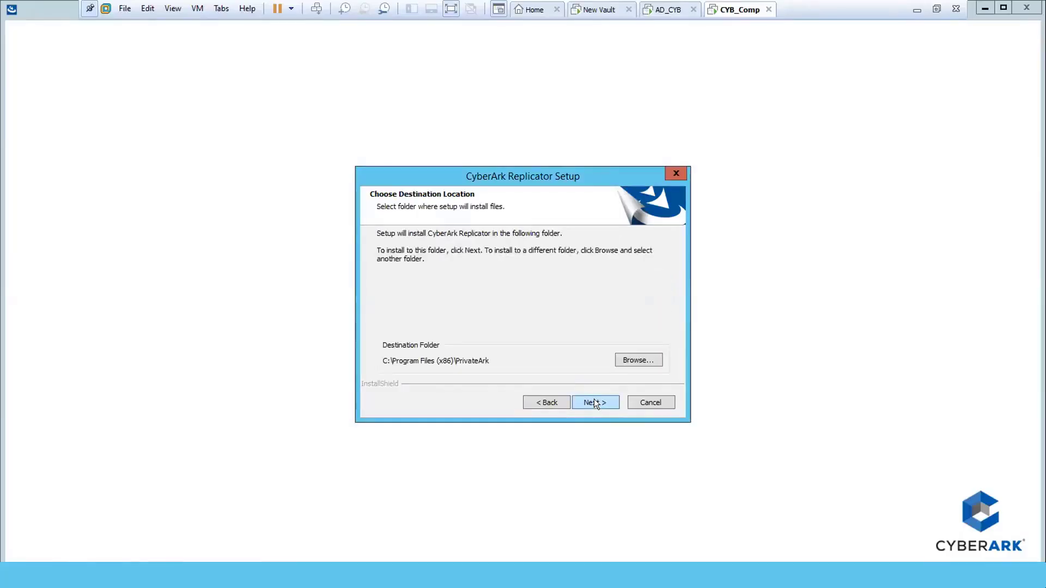
left_click(594, 402)
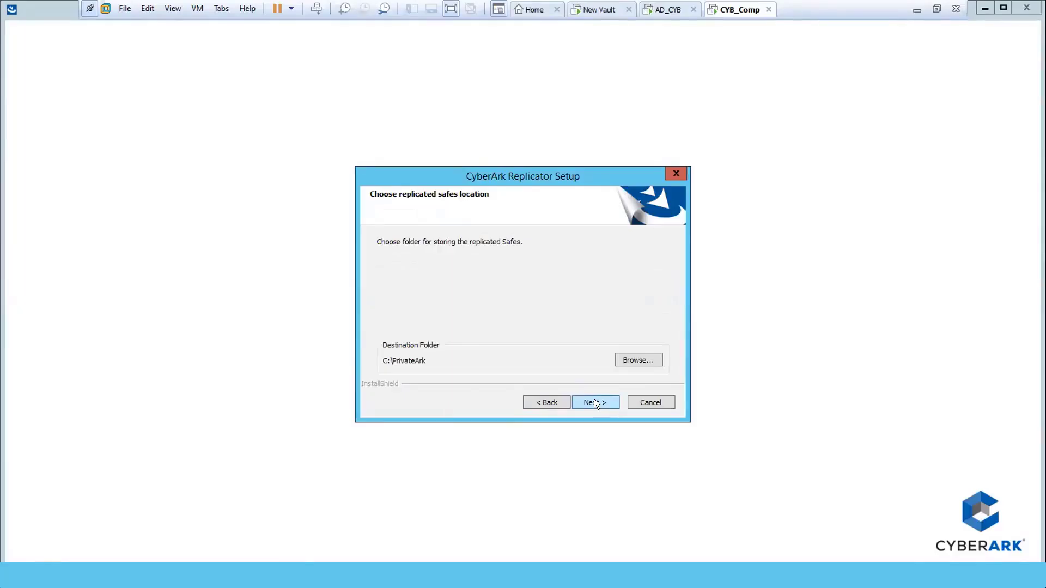
left_click(593, 402)
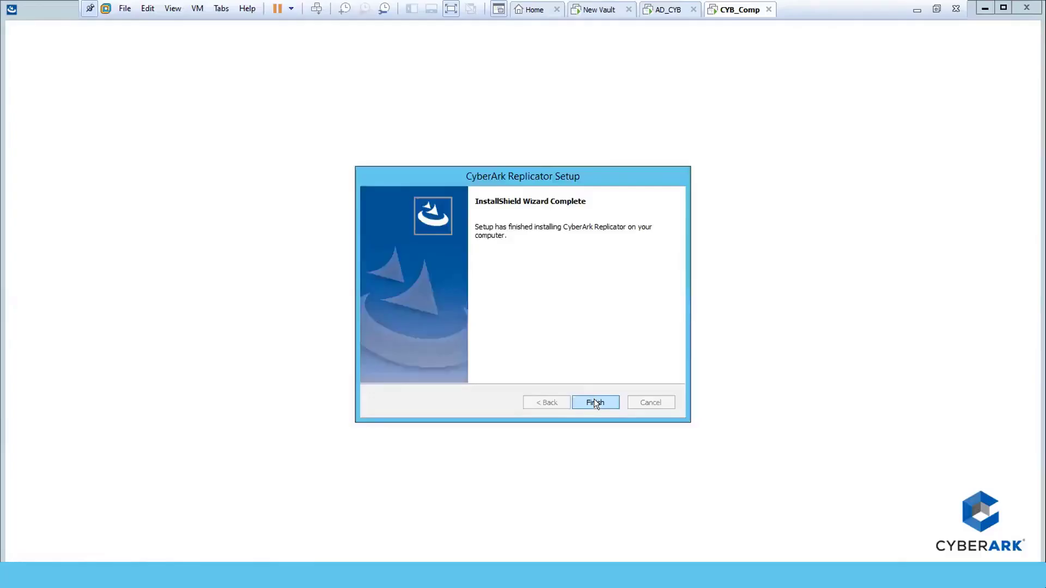
left_click(595, 401)
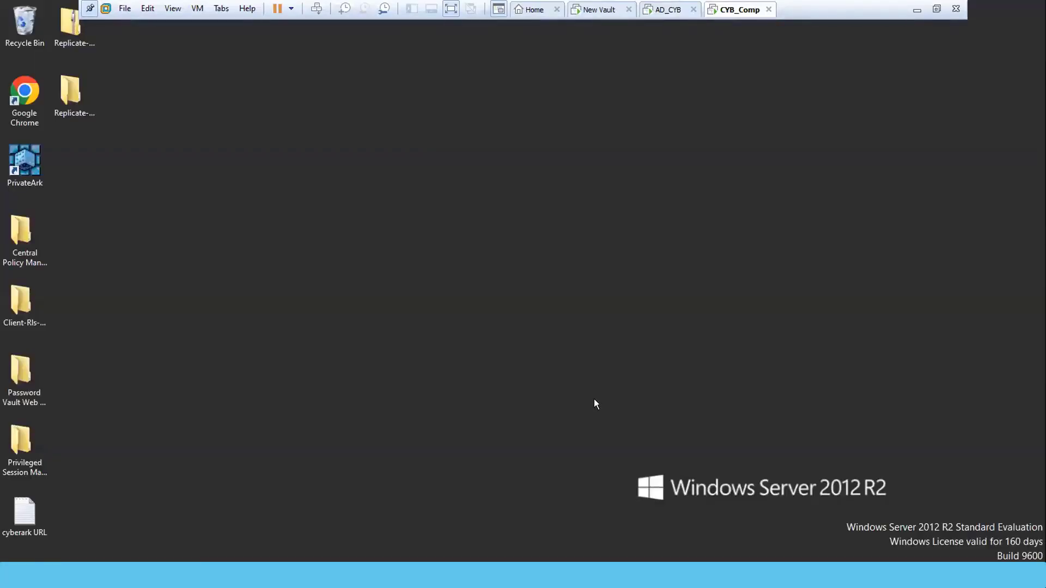
Refresh the desktop and bring back the cyberark vm Explorer window.
right_click(284, 237)
left_click(318, 274)
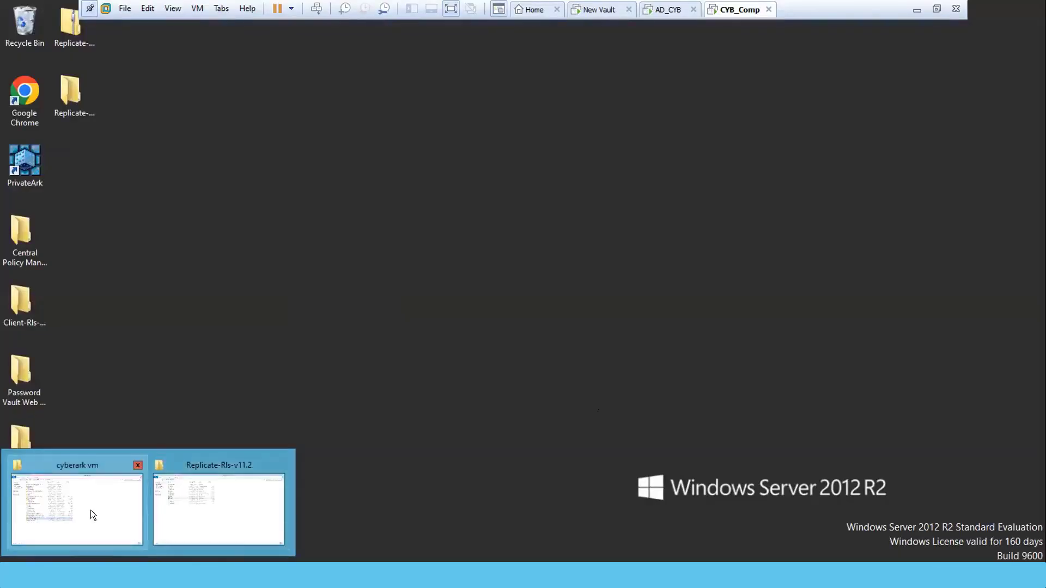
left_click(90, 510)
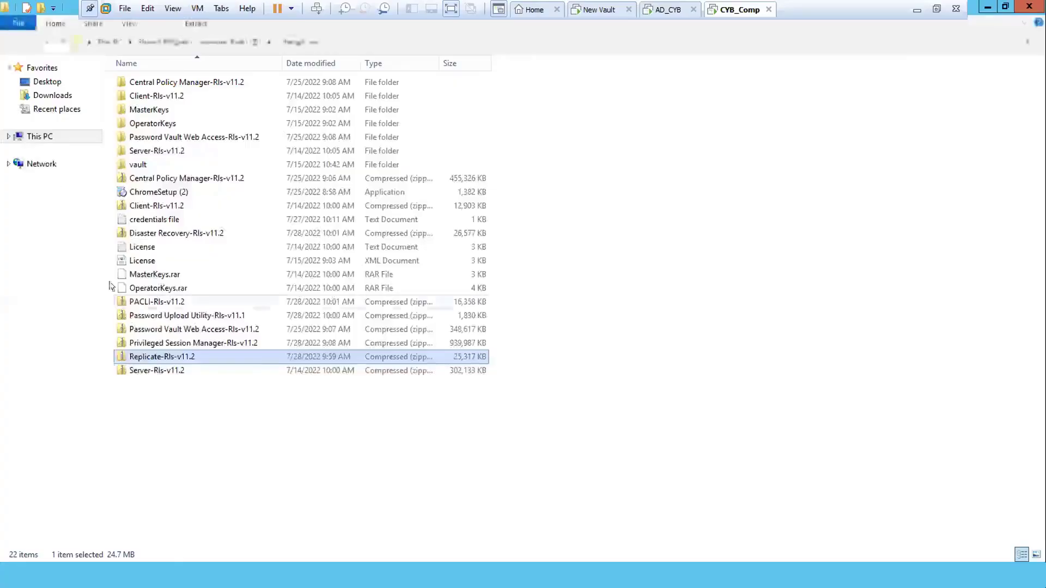
Browse to C:\Program Files (x86)\PrivateArk\Replicate and open the Vault file in Notepad.
left_click(40, 137)
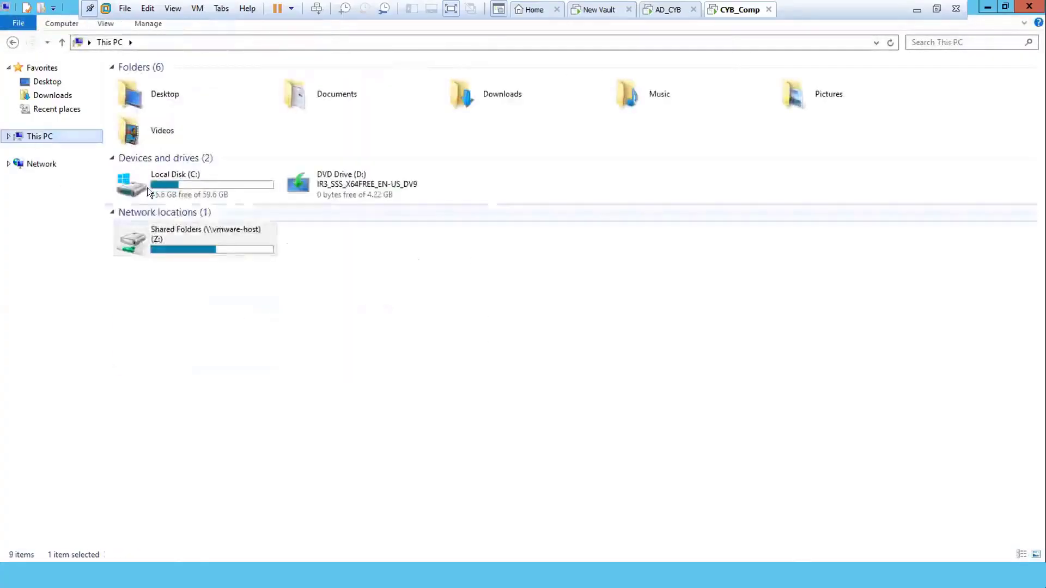
double_click(146, 179)
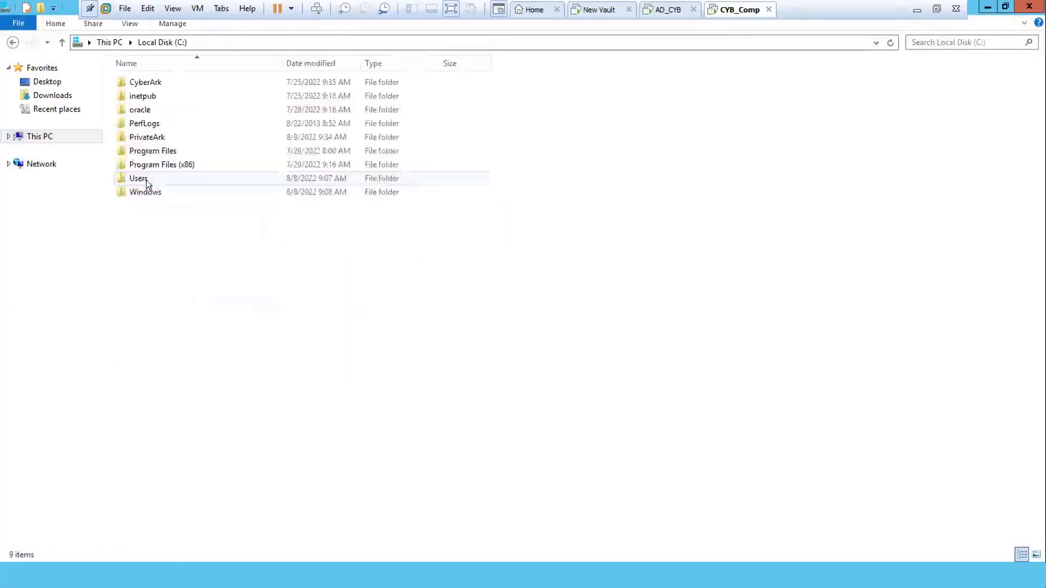
double_click(120, 164)
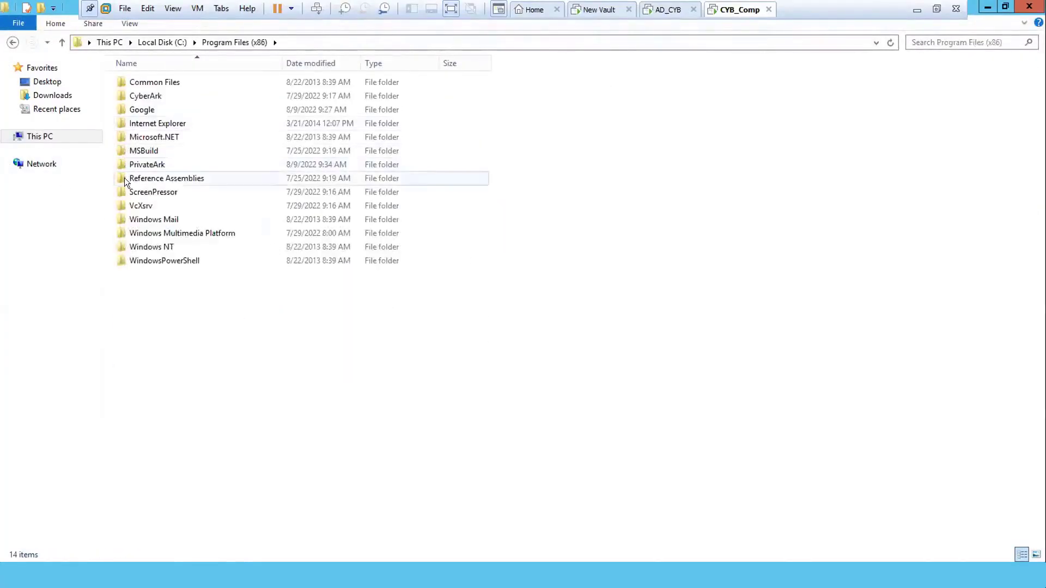
double_click(121, 165)
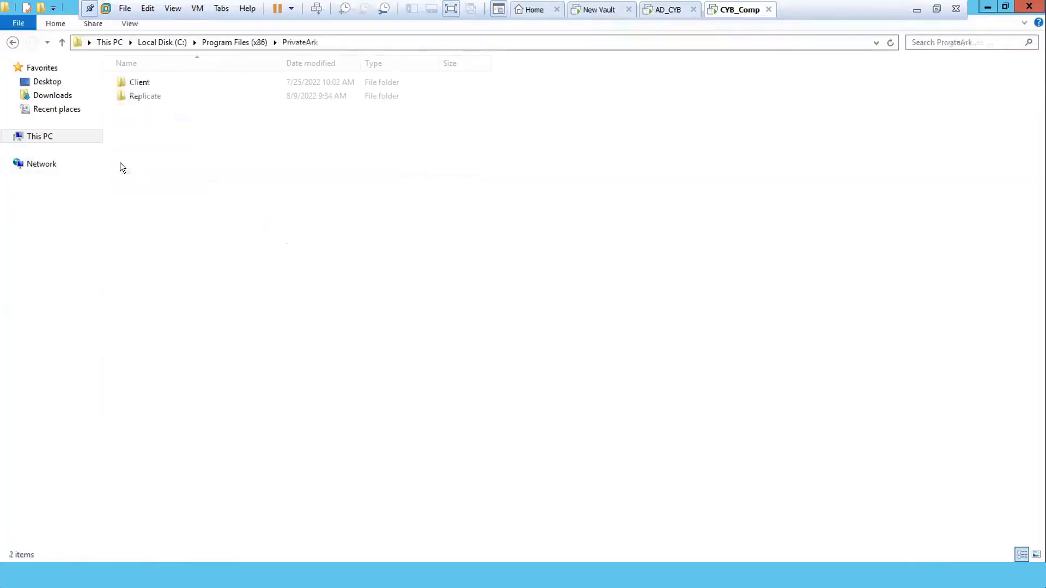
double_click(119, 95)
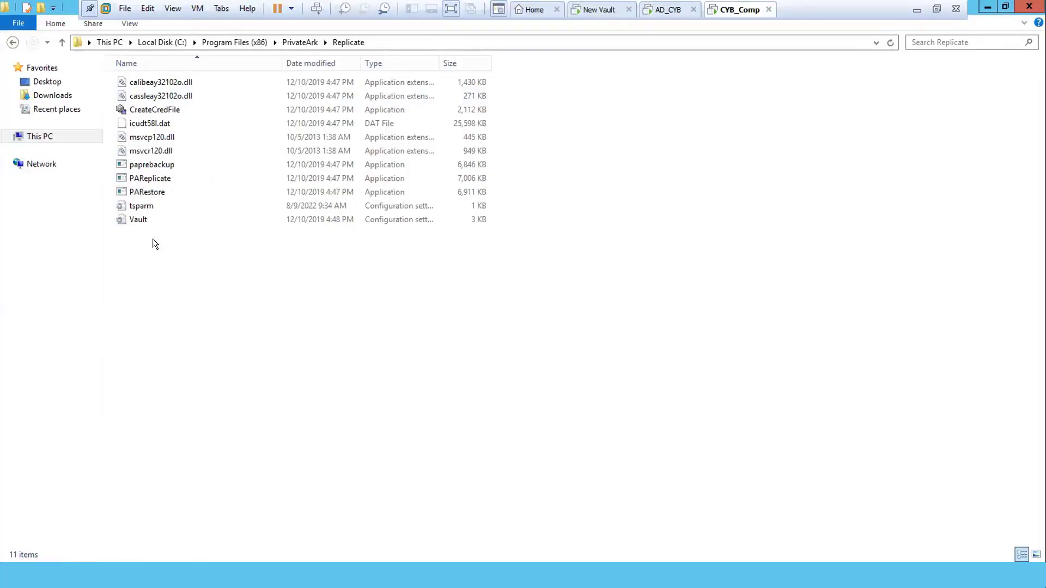
double_click(132, 217)
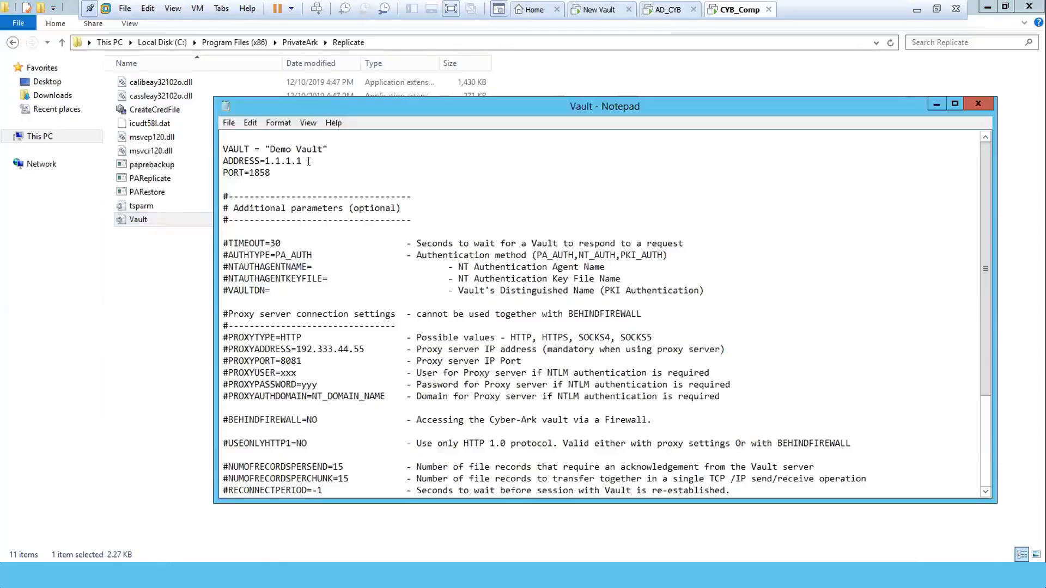
Replace the Vault file's ADDRESS value 1.1.1.1 with 10.10.1.1.
left_click(300, 158)
key("shift+Left")
key("shift+Left")
key("shift+Left")
key("shift+Left")
key("shift+Left")
key("shift+Left")
key("shift+Left")
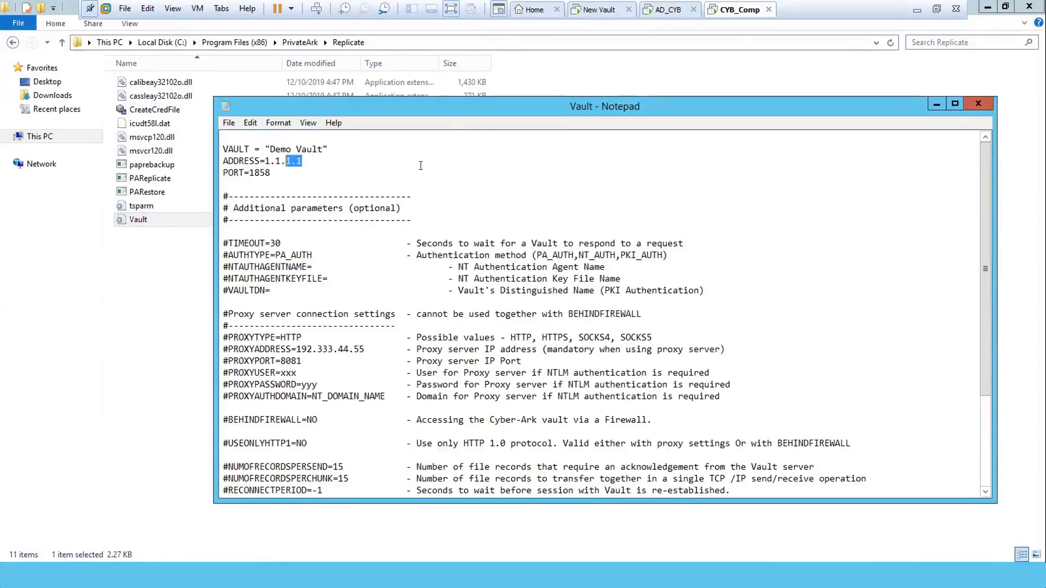
type("10.10.1.1")
Close the edited Vault file, deselect it, and minimize the Replicate folder window.
left_click(975, 103)
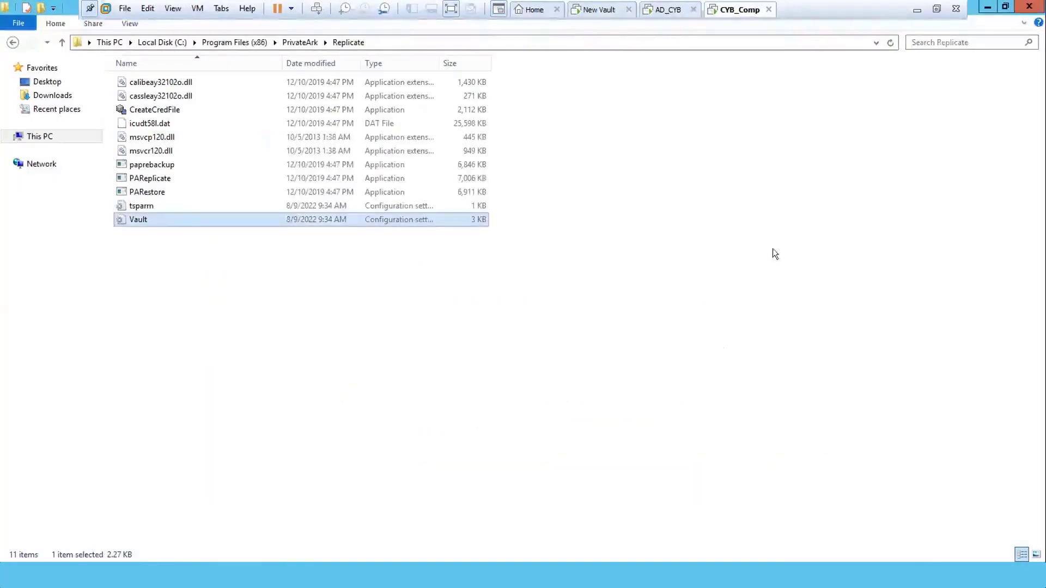
left_click(688, 280)
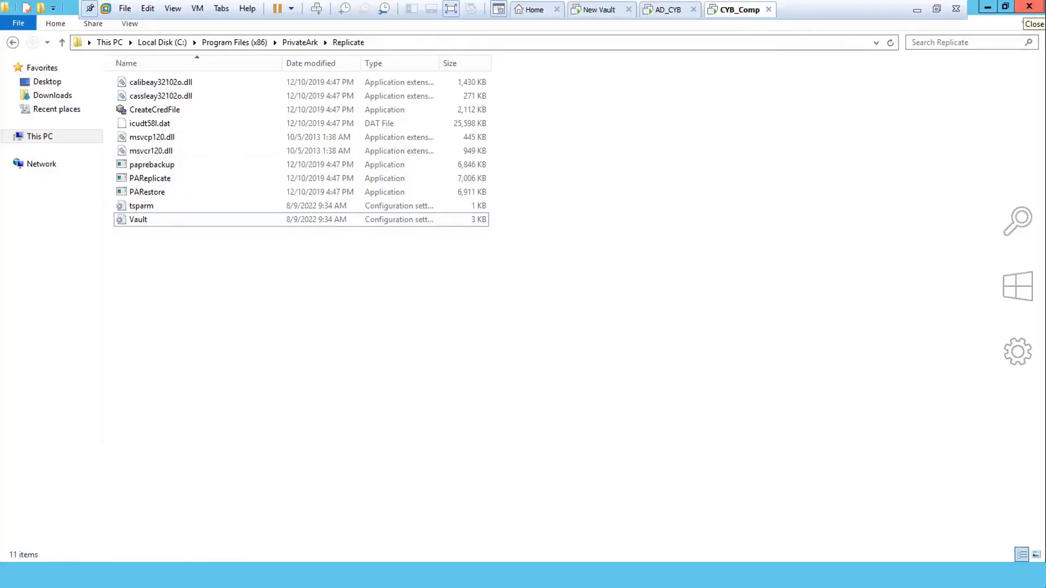
mouse_move(1029, 11)
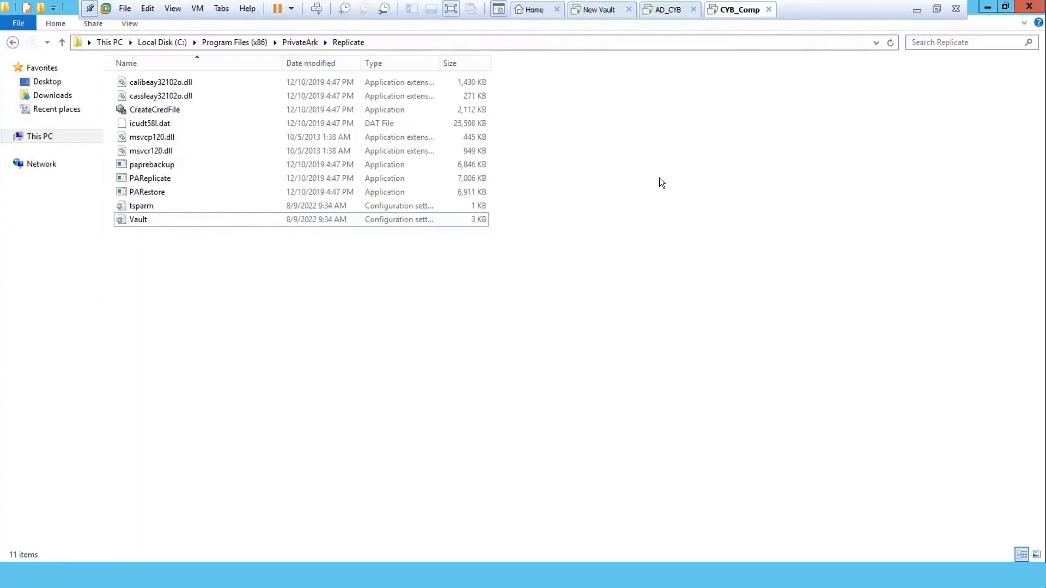
left_click(987, 8)
Launch PrivateArk Client and set Primary Vault's advanced logon method to PrivateArk authentication.
double_click(29, 157)
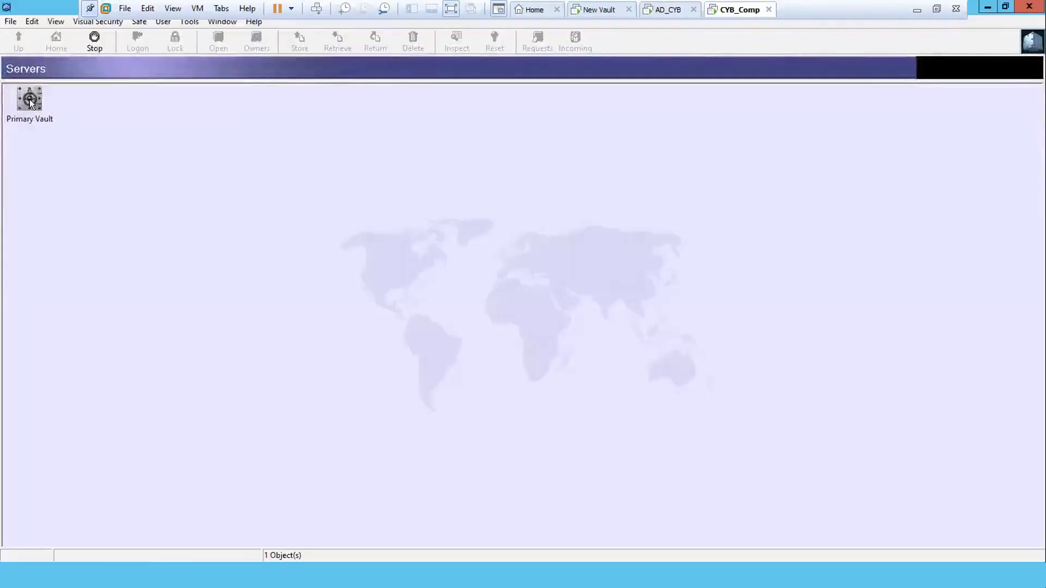
double_click(30, 99)
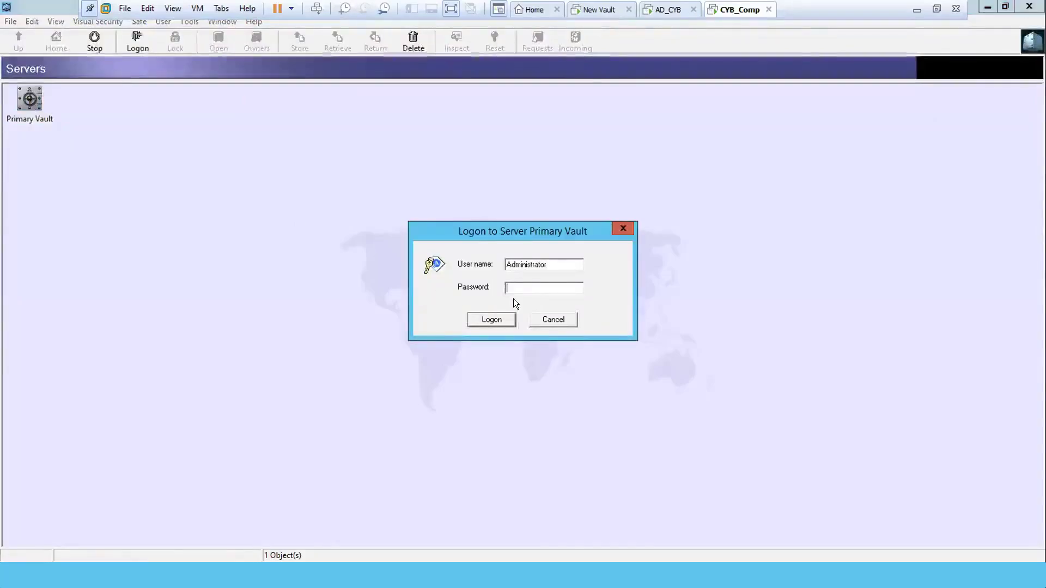
left_click(537, 318)
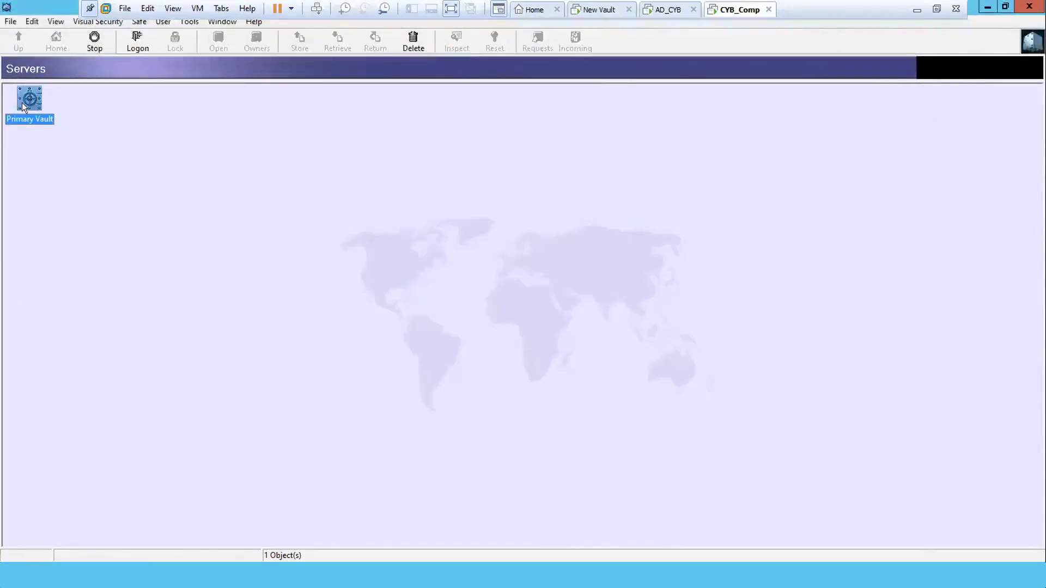
right_click(21, 103)
left_click(62, 254)
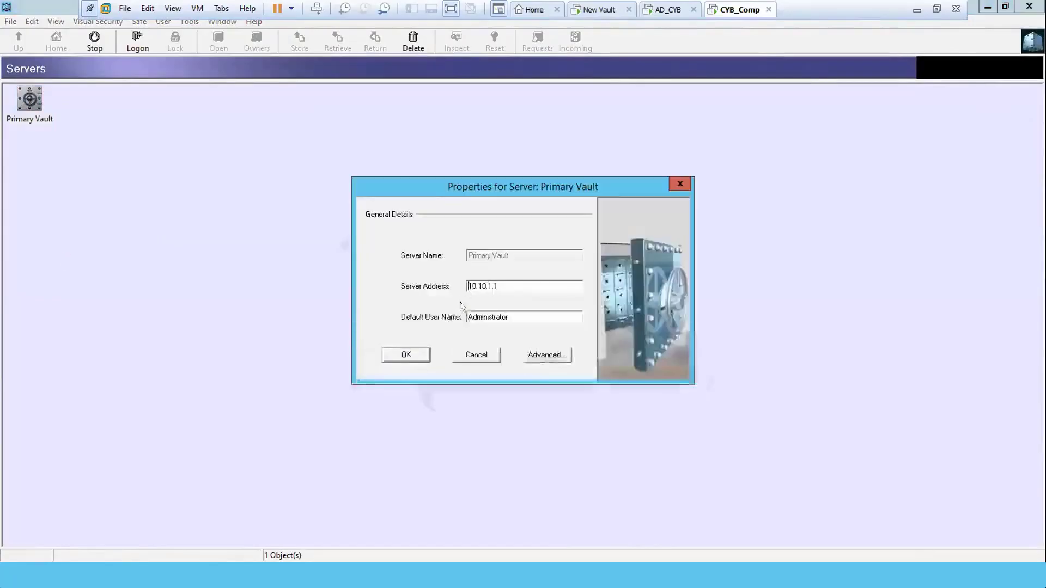
left_click(542, 356)
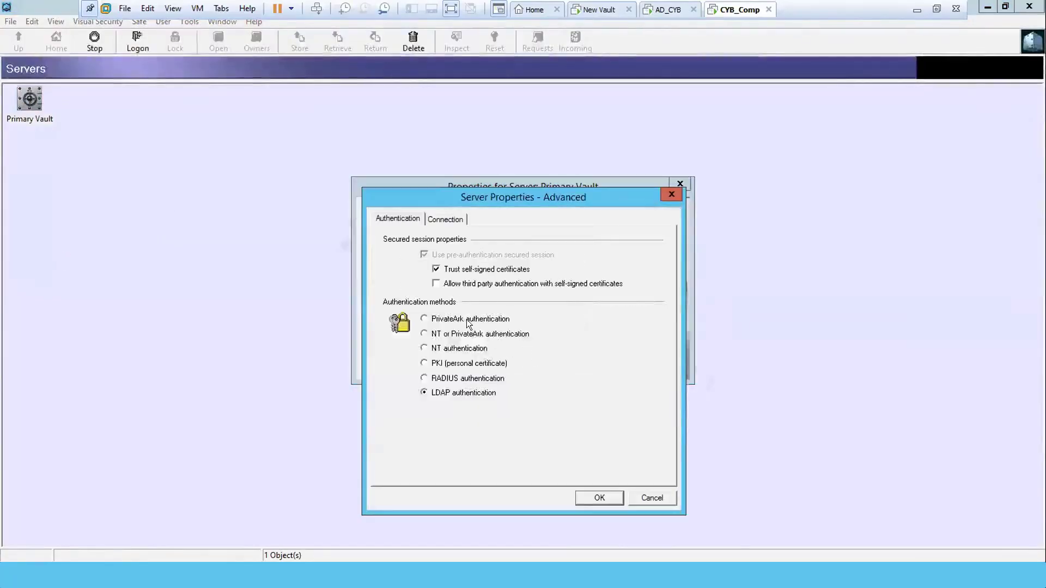
left_click(467, 320)
left_click(587, 494)
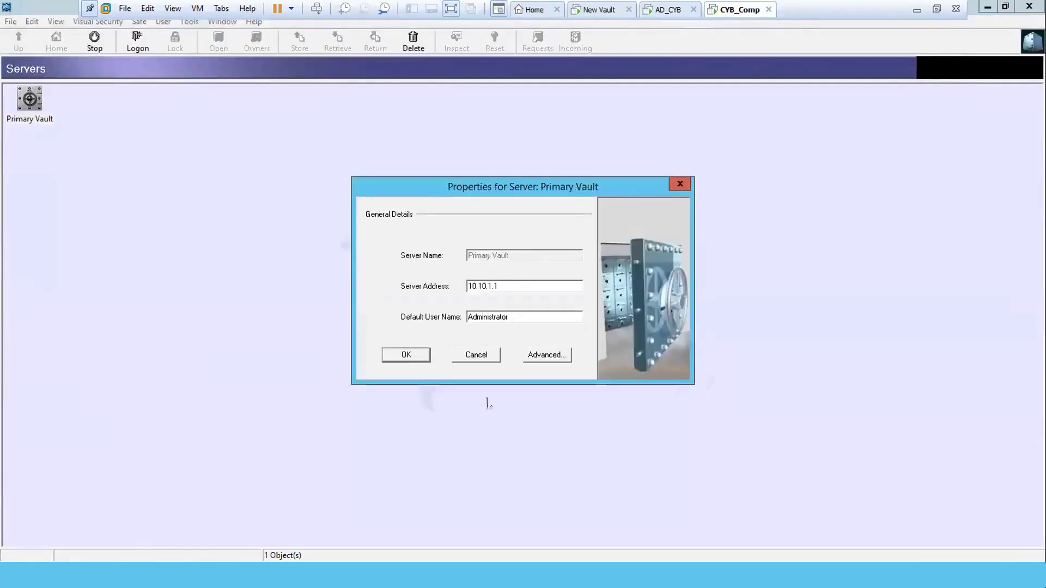
left_click(409, 355)
Log on to Primary Vault as the administrator with the account password, dismissing the gateway notice.
double_click(27, 98)
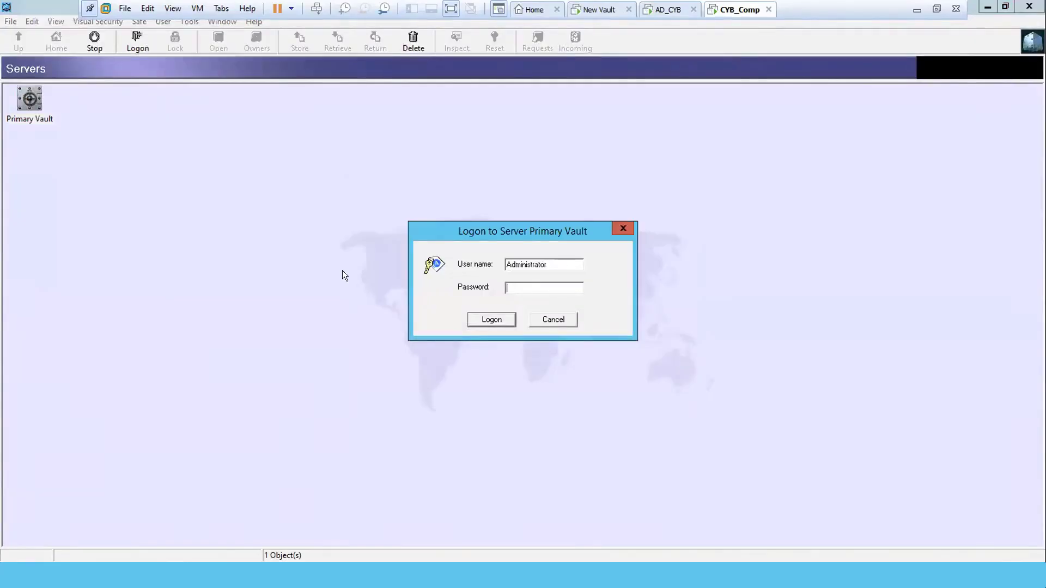
type("**********")
key("Return")
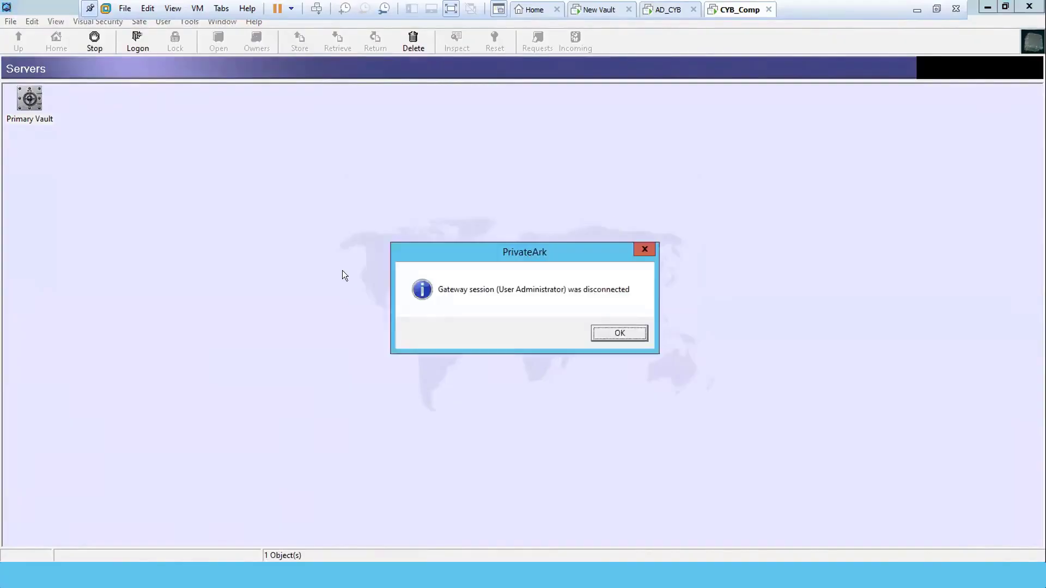
key("Return")
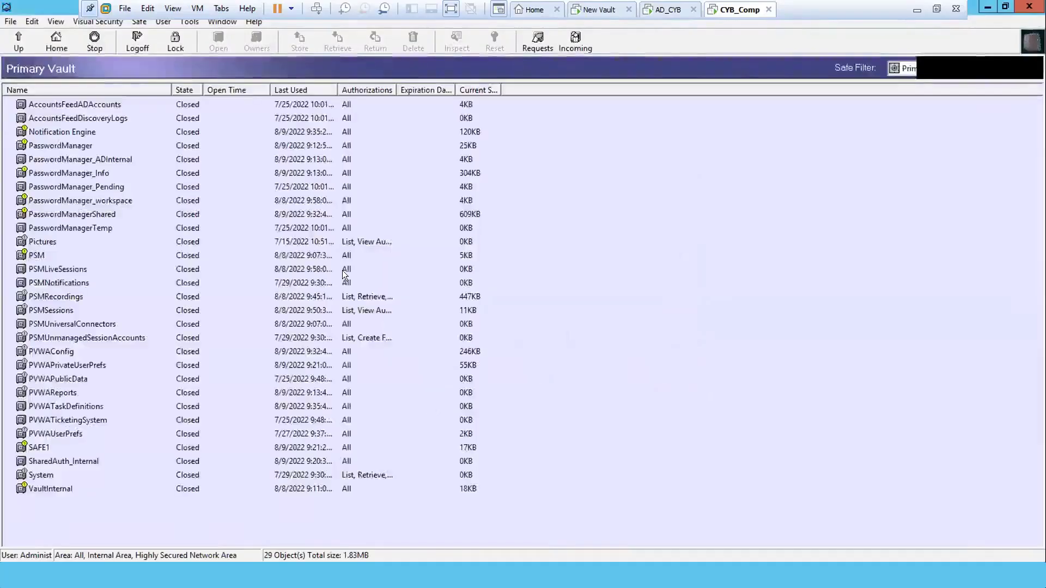
In Administrative Tools > Users and Groups, expand System and open Update User for Backup.
left_click(190, 22)
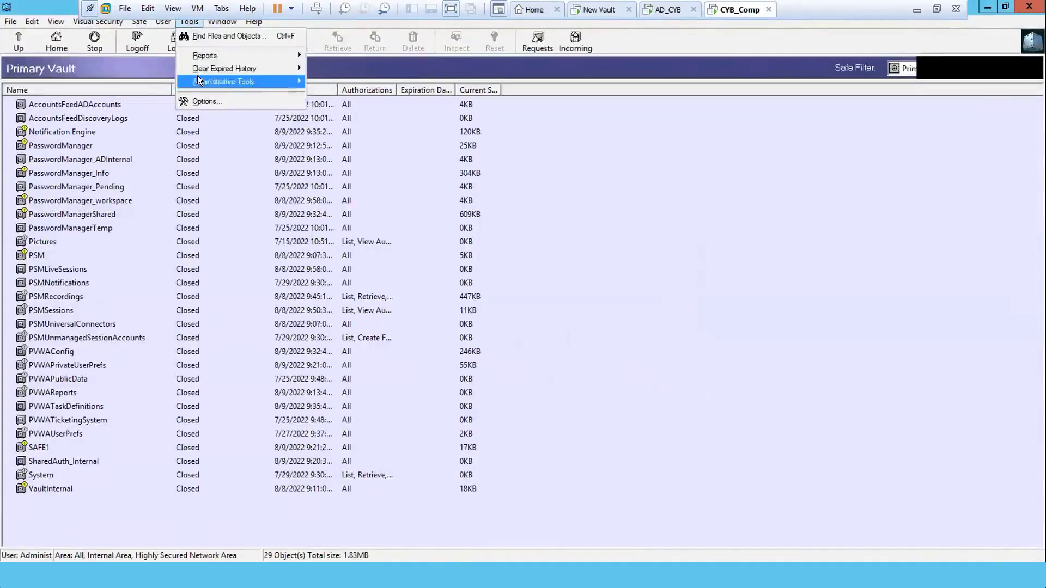
left_click(325, 81)
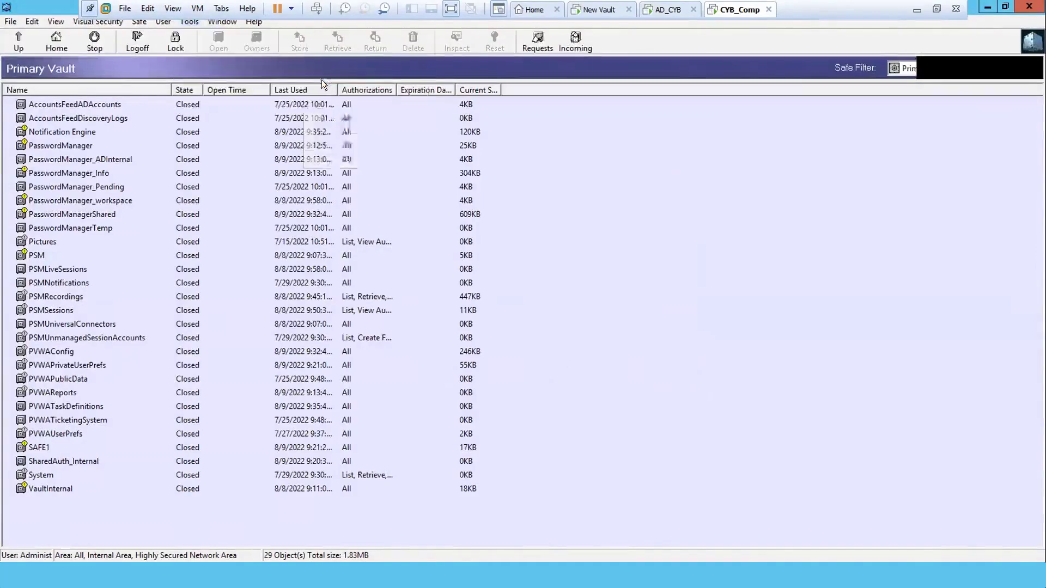
left_click(414, 329)
key("b")
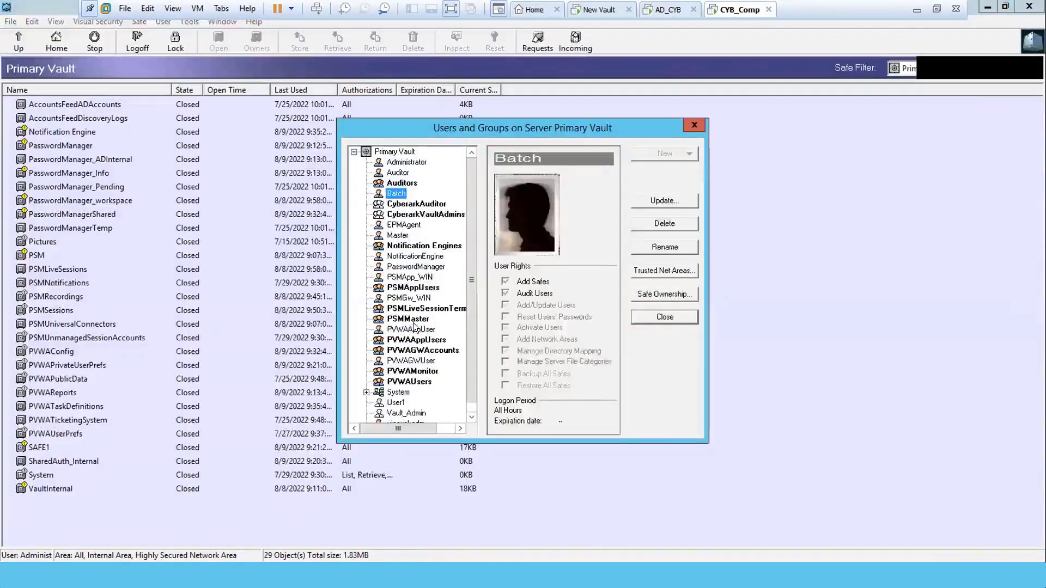
key("Down")
key("Down")
key("Down")
key("Down")
key("Down")
key("Down")
key("Down")
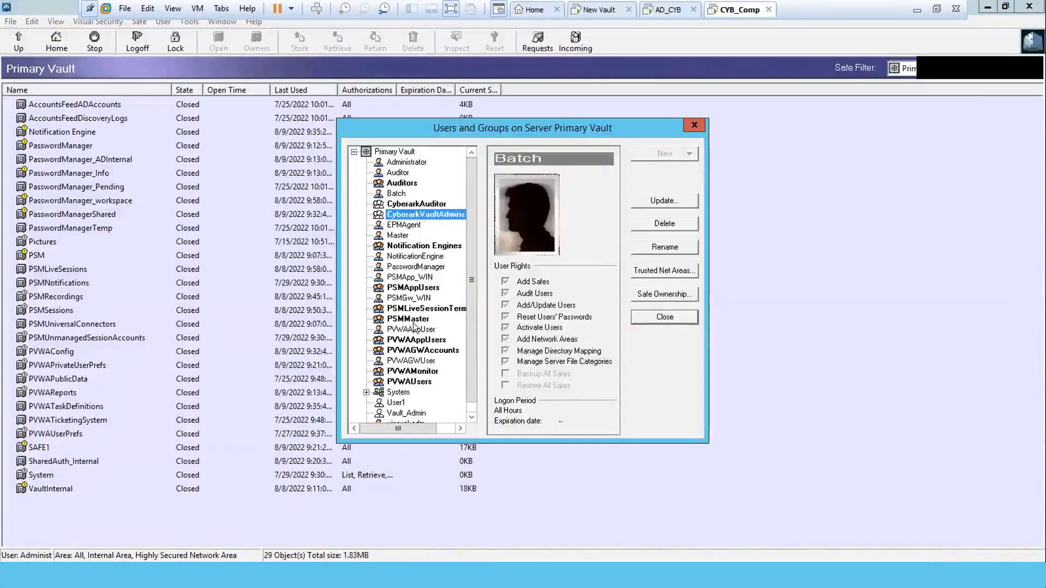
key("Down")
key("Down")
key("Down")
key("Down")
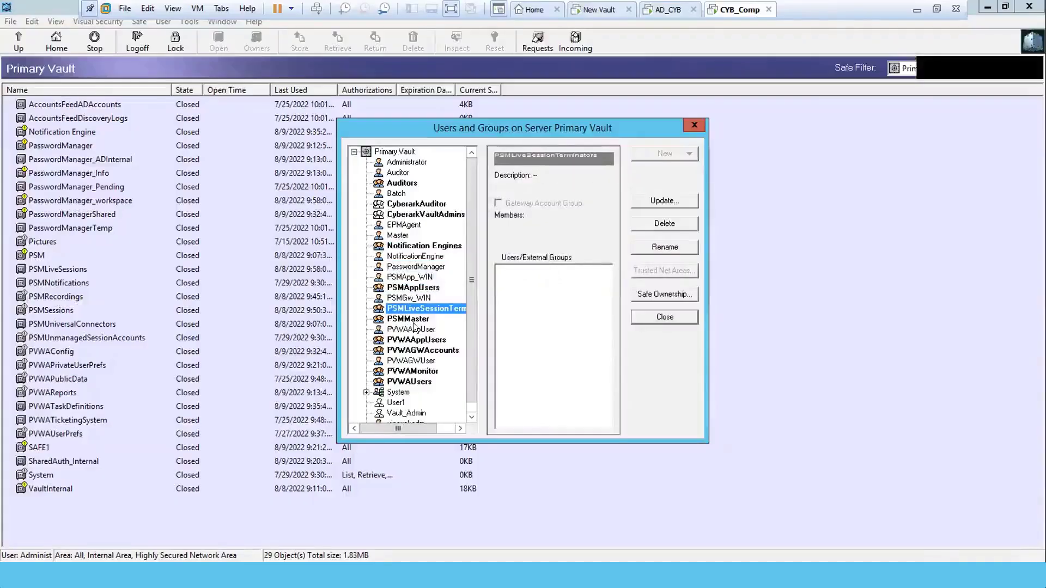
left_click(367, 393)
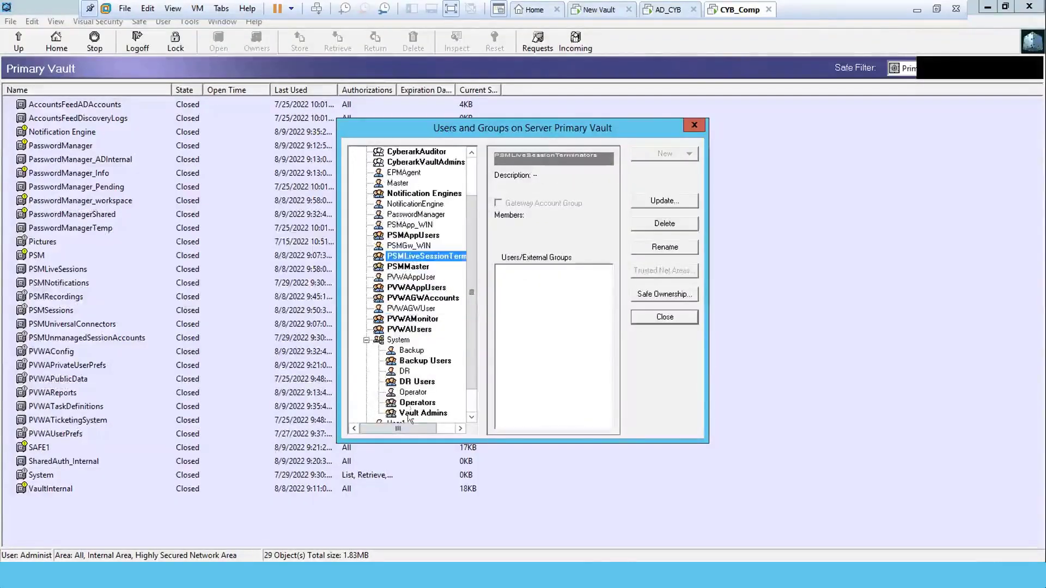
left_click(411, 351)
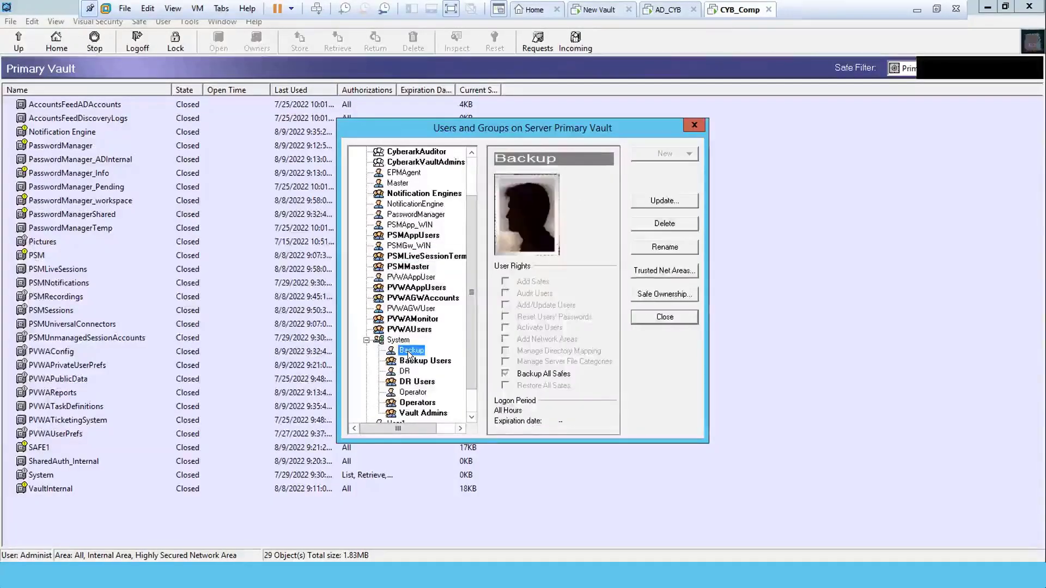
left_click(666, 200)
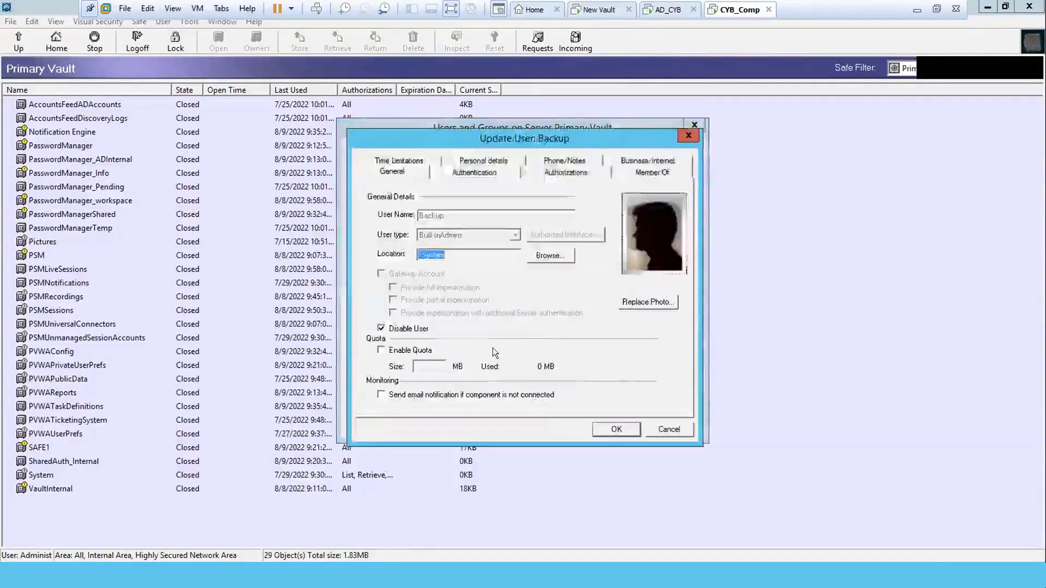
Enable the Backup user and set and confirm a new password on its Authentication tab.
left_click(414, 328)
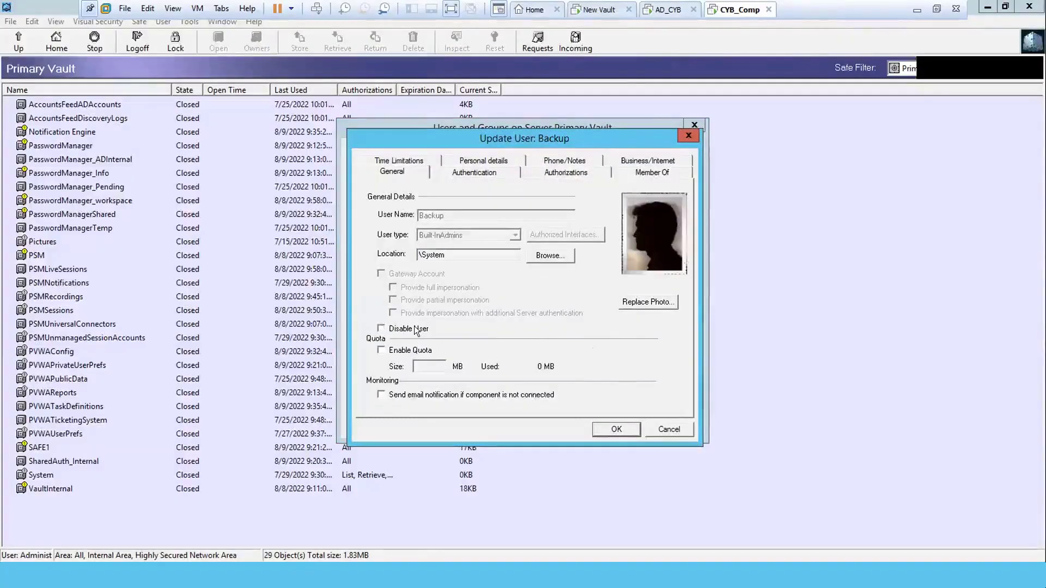
left_click(486, 174)
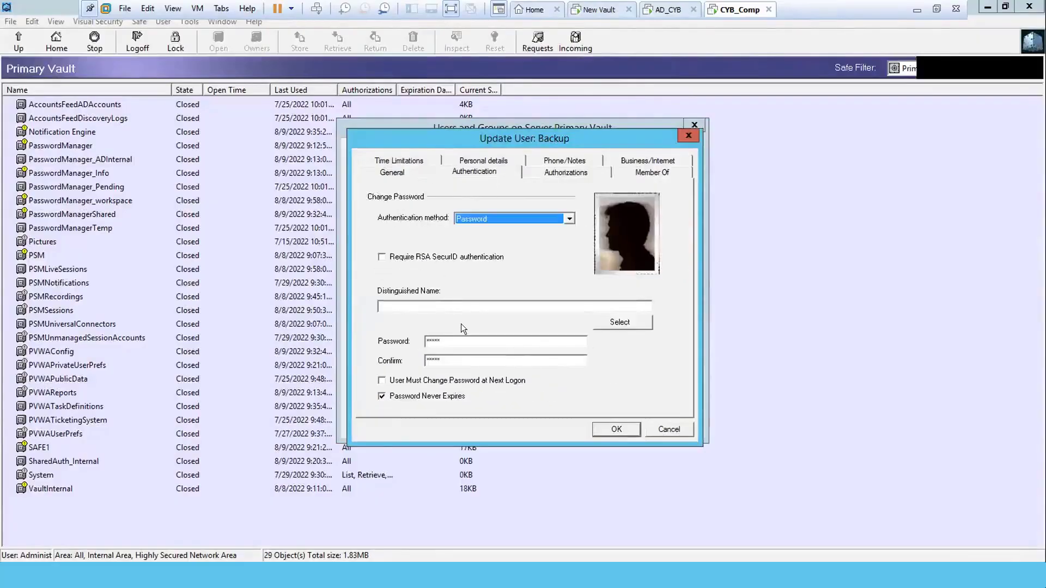
left_click(459, 340)
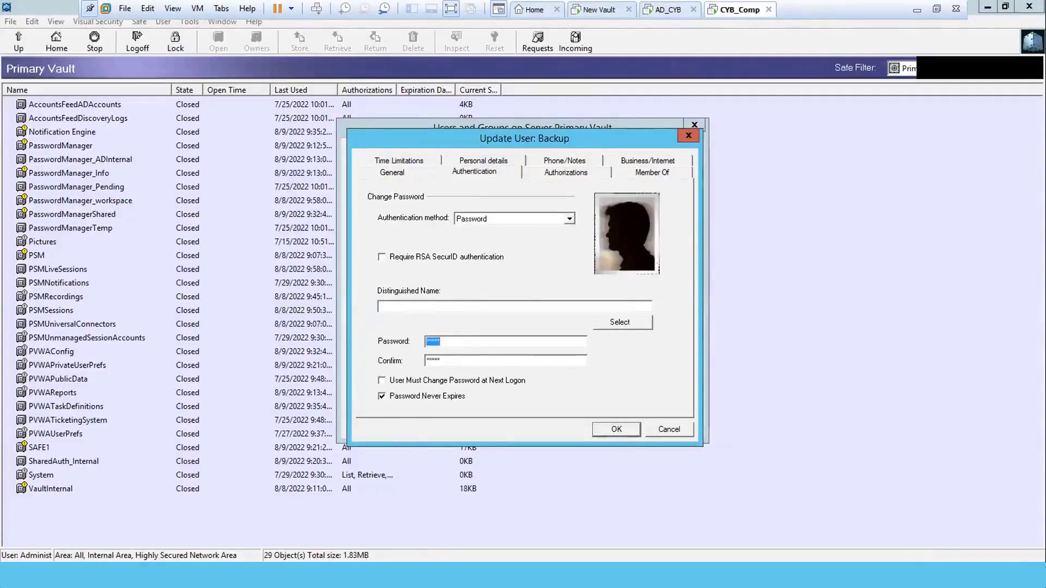
type("****")
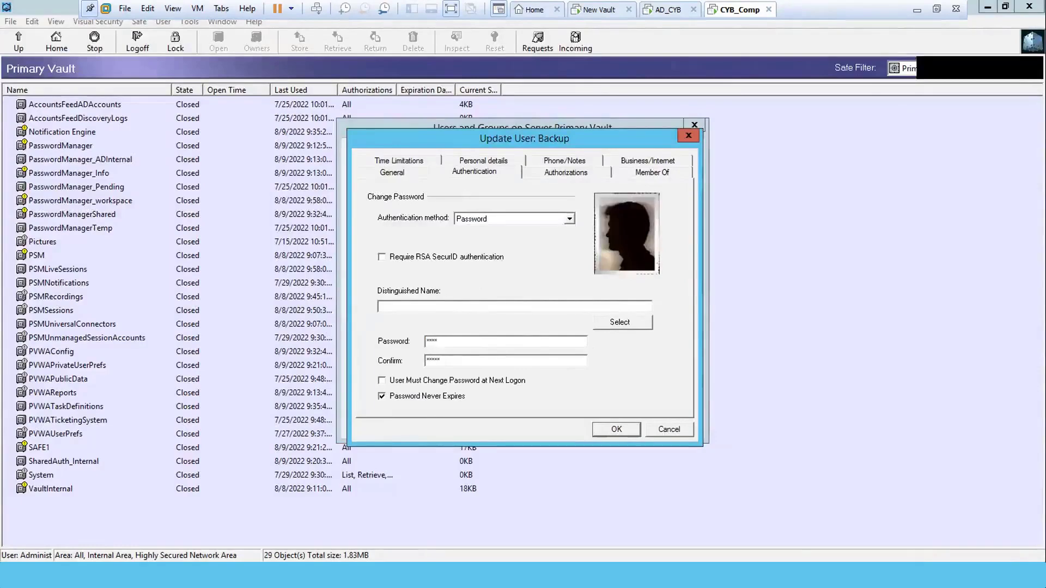
key("BackSpace")
key("BackSpace")
key("BackSpace")
key("BackSpace")
type("*****")
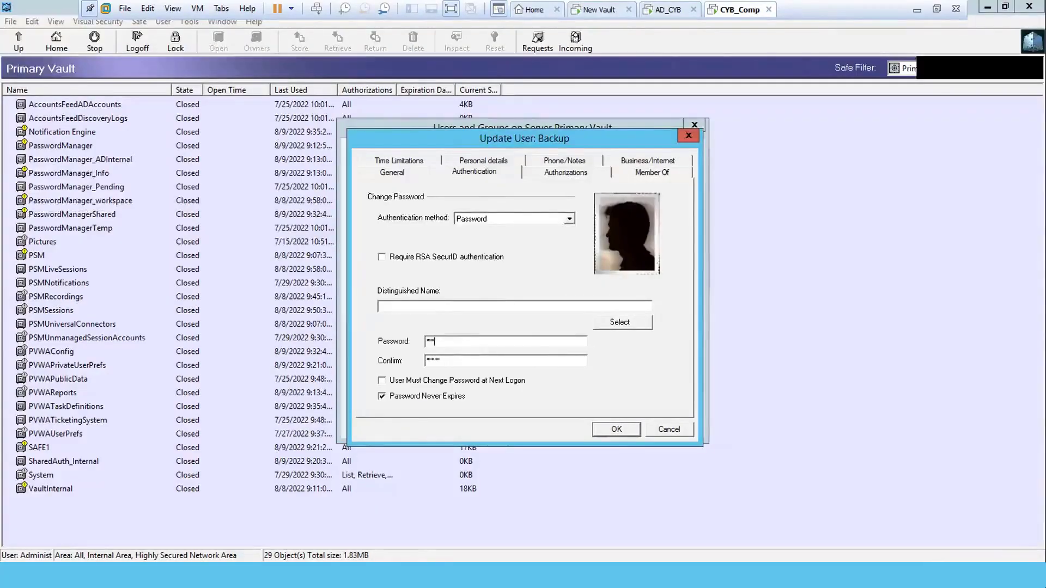
type("*****")
key("Tab")
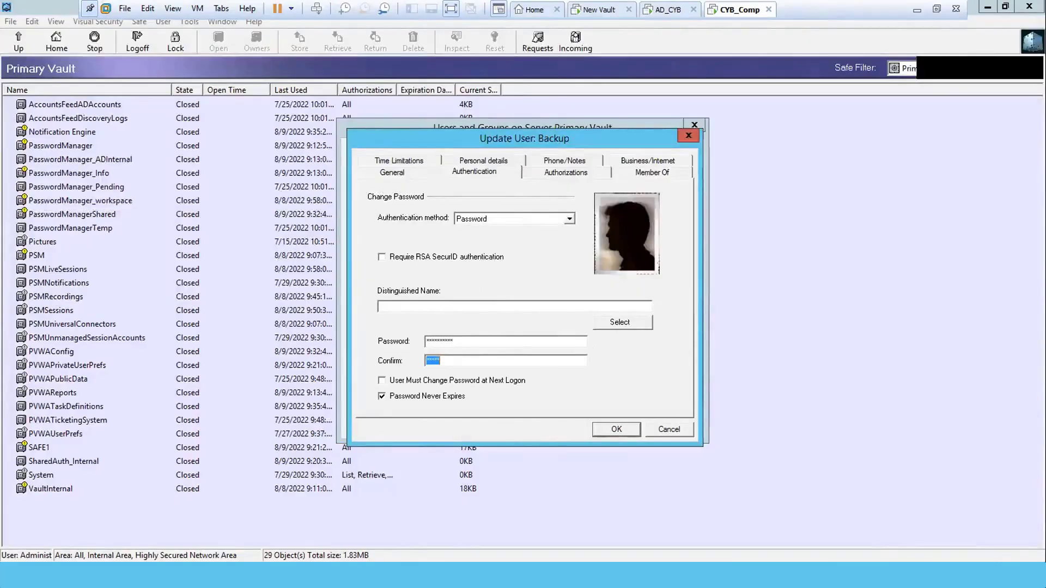
type("**********")
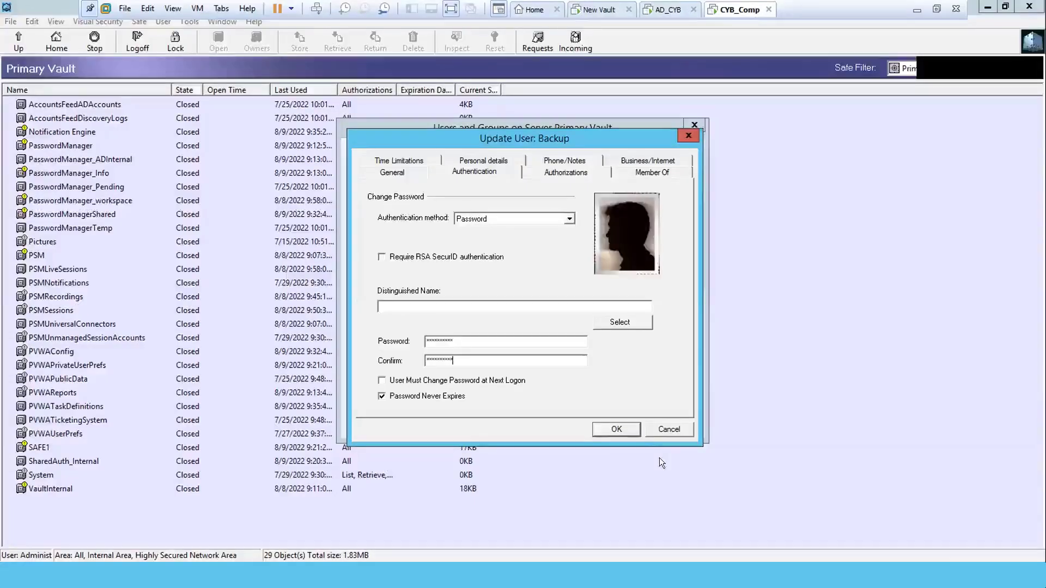
left_click(616, 429)
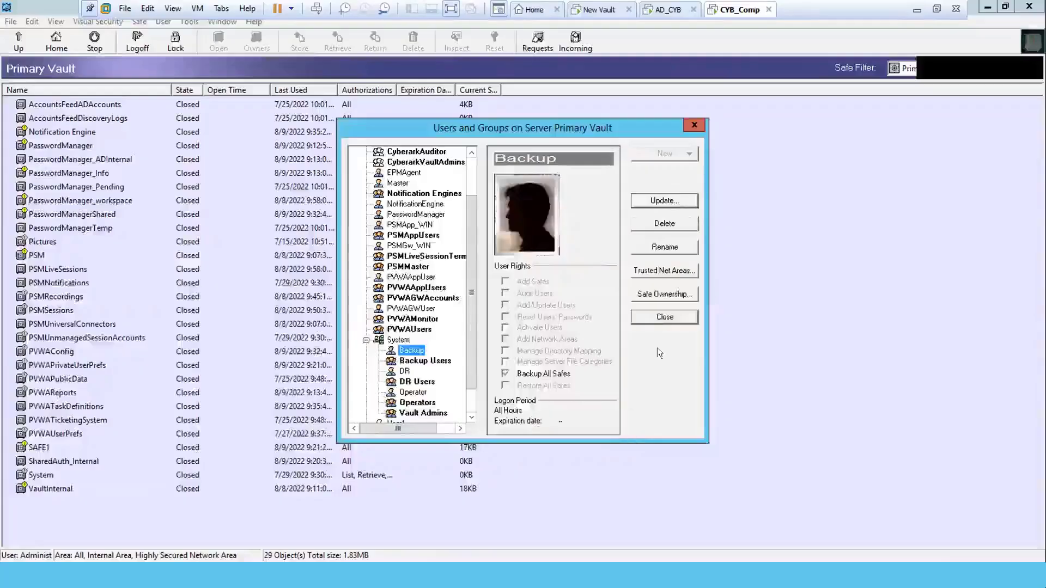
Close Users and Groups, log off Primary Vault, and minimize PrivateArk Client.
left_click(658, 317)
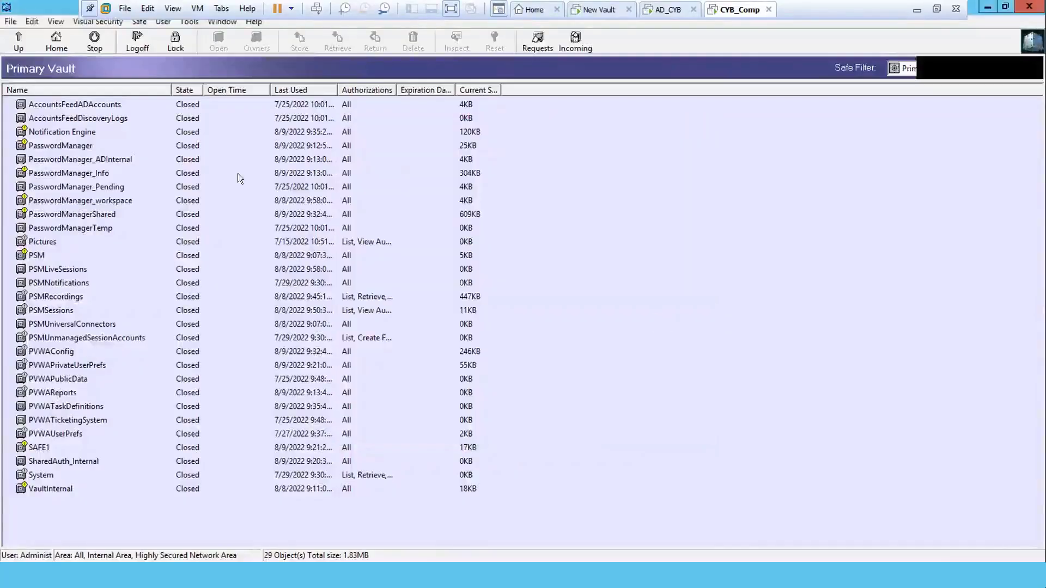
left_click(137, 42)
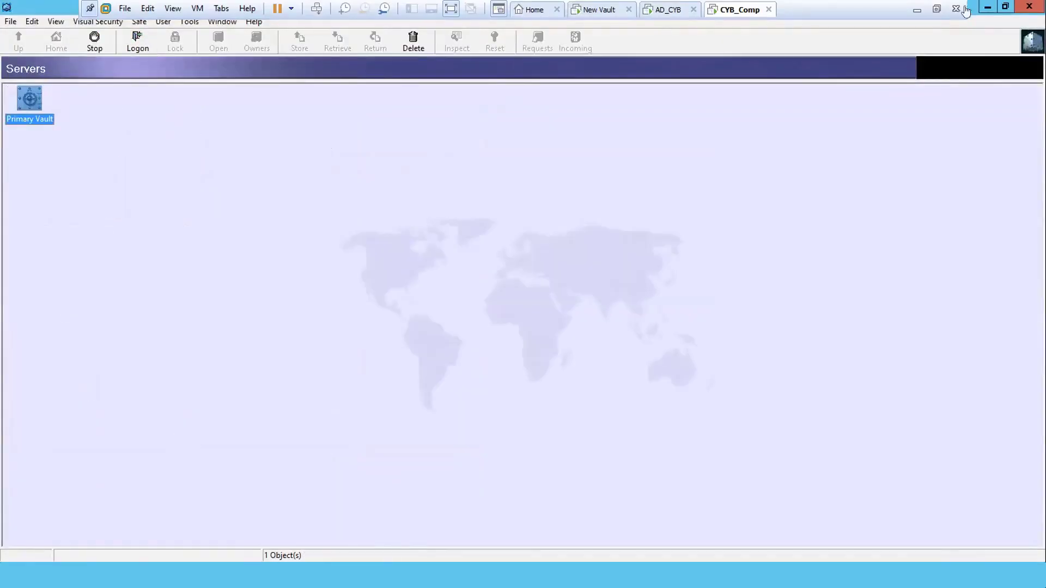
left_click(987, 8)
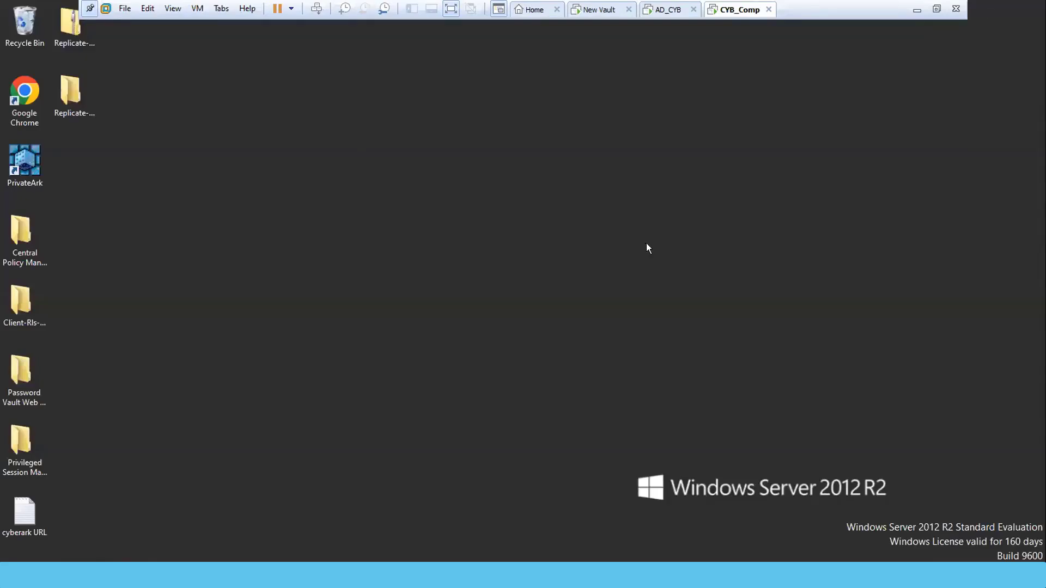
Note the Backup user's new password in a new Notepad document, then minimize Notepad.
key("super+r")
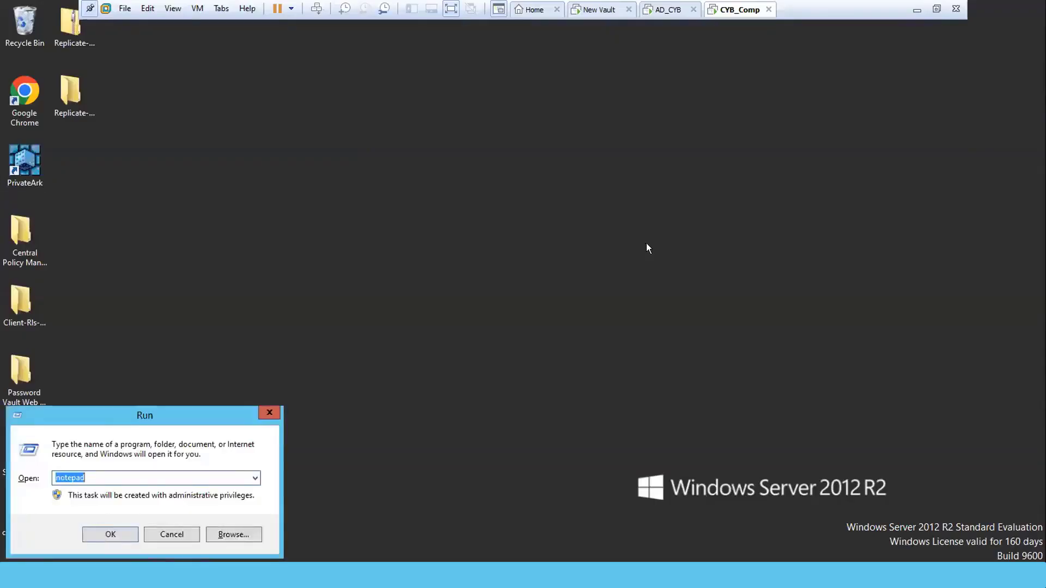
key("Return")
type("C")
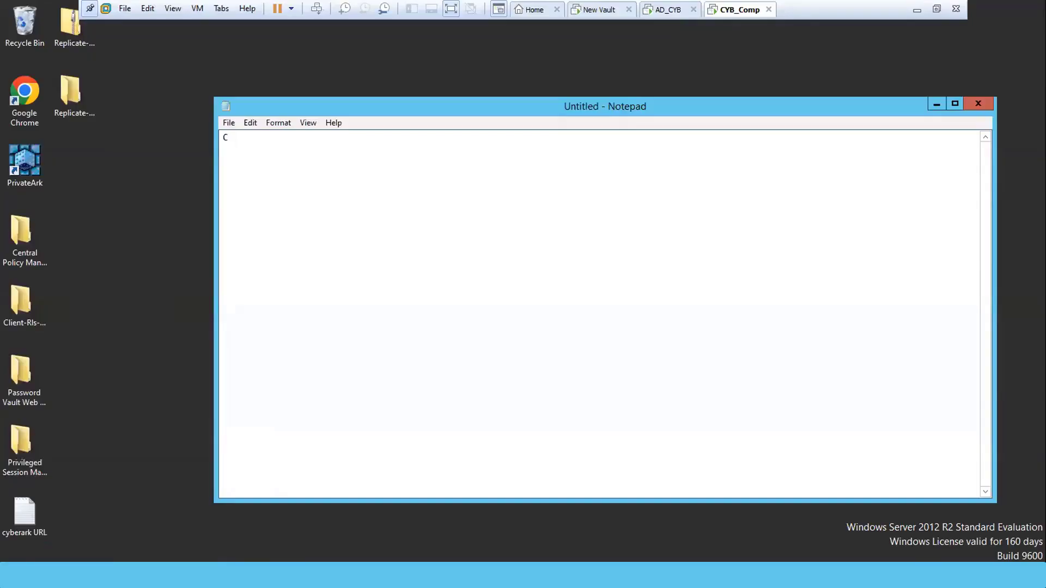
type("yberark12")
key("ctrl+a")
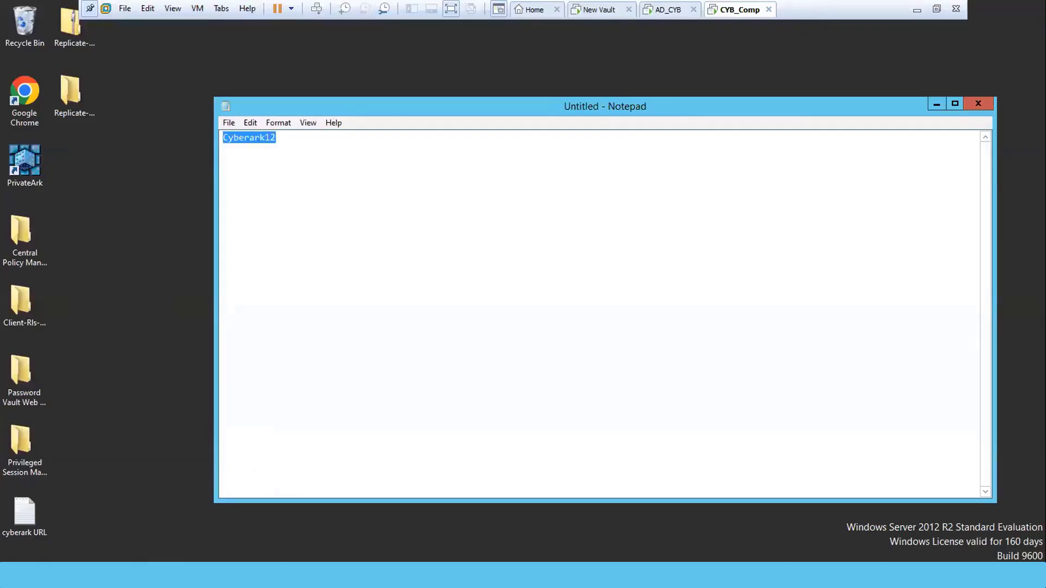
left_click(935, 104)
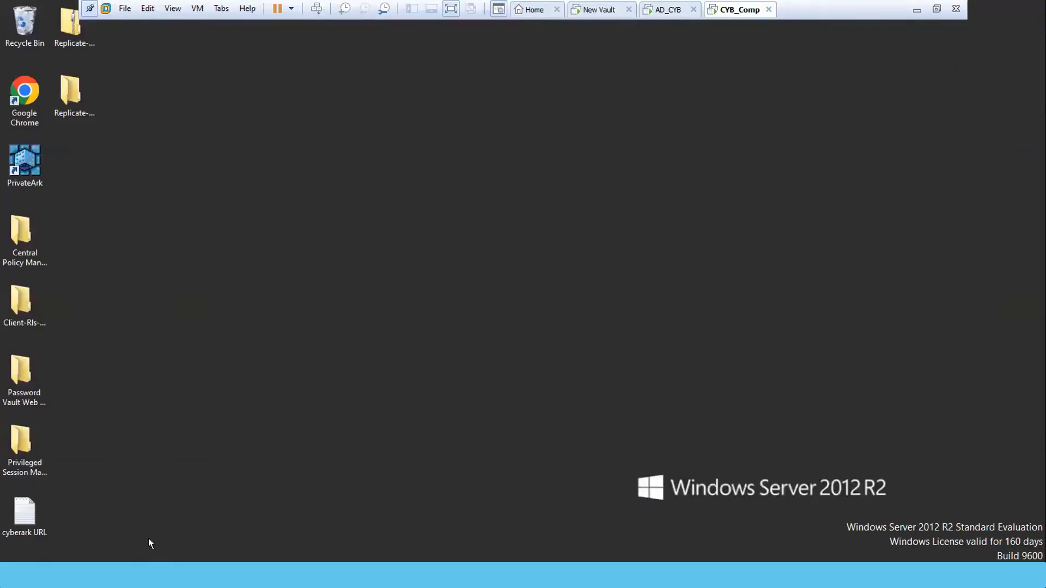
Switch to the Replicate folder window and select its full address-bar path.
mouse_move(136, 553)
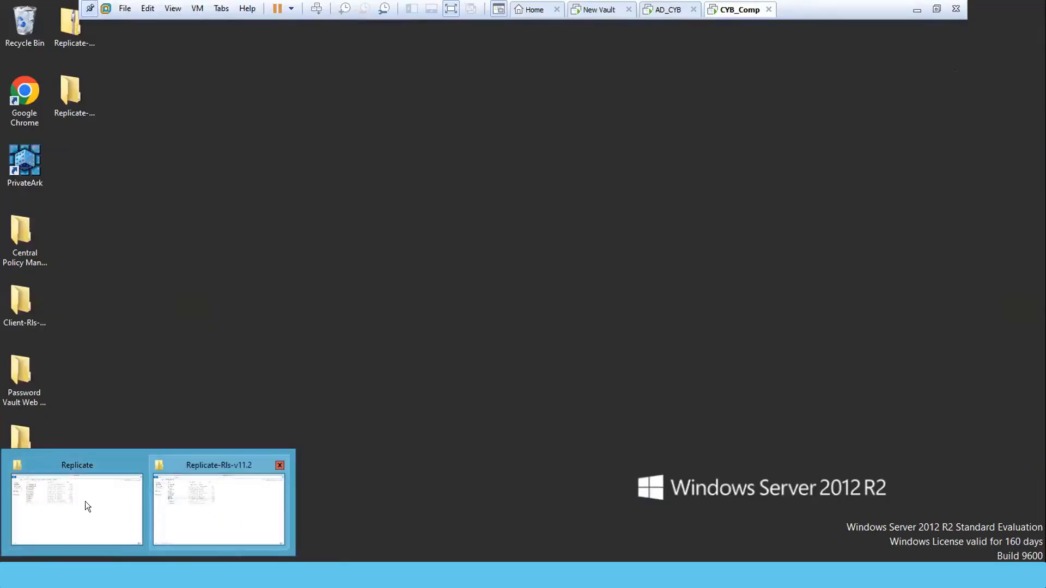
left_click(52, 496)
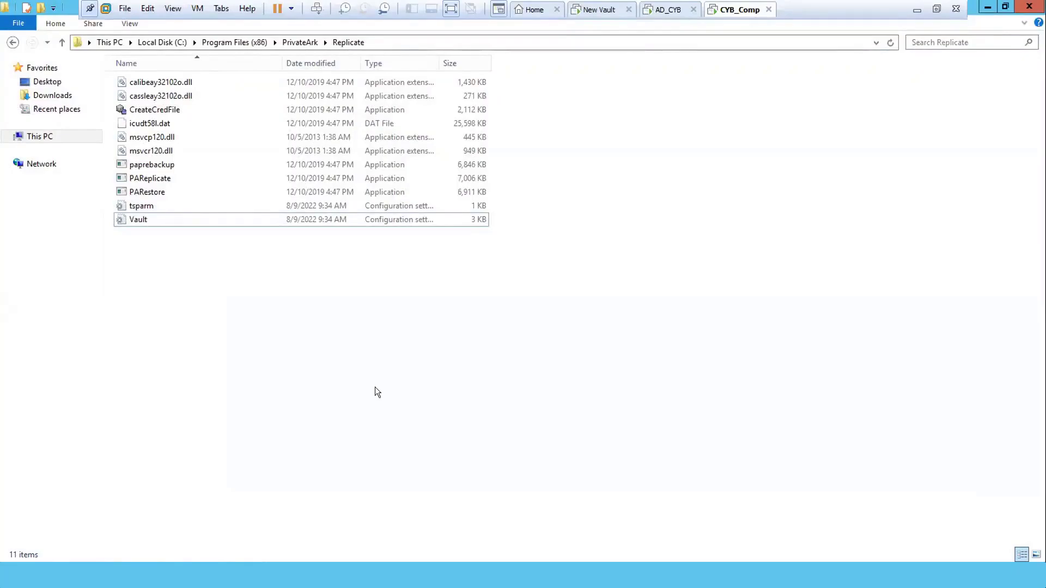
left_click(518, 40)
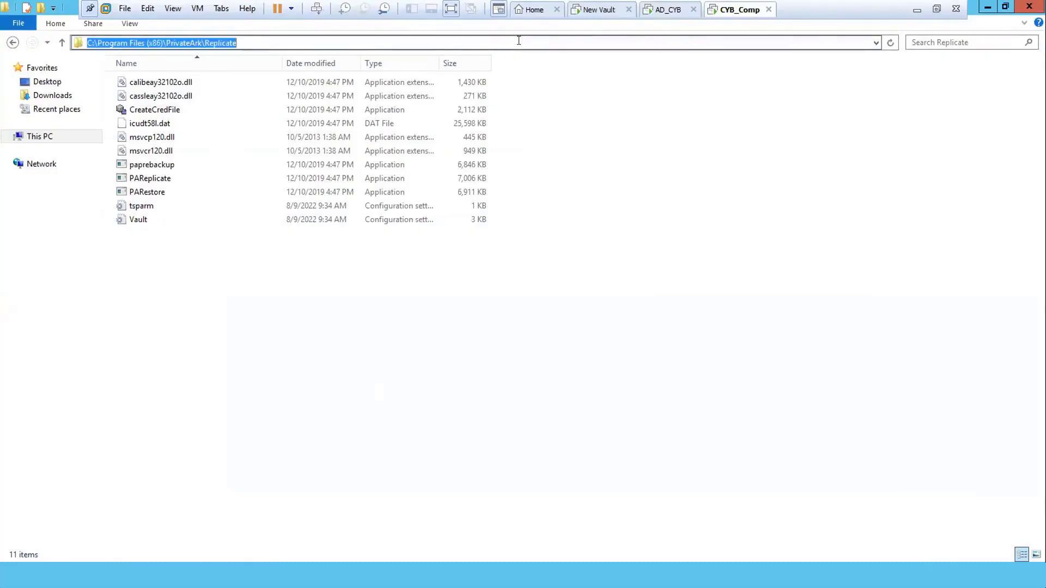
Open an administrator command prompt with cmd, then close it again.
key("super+r")
type("cmd")
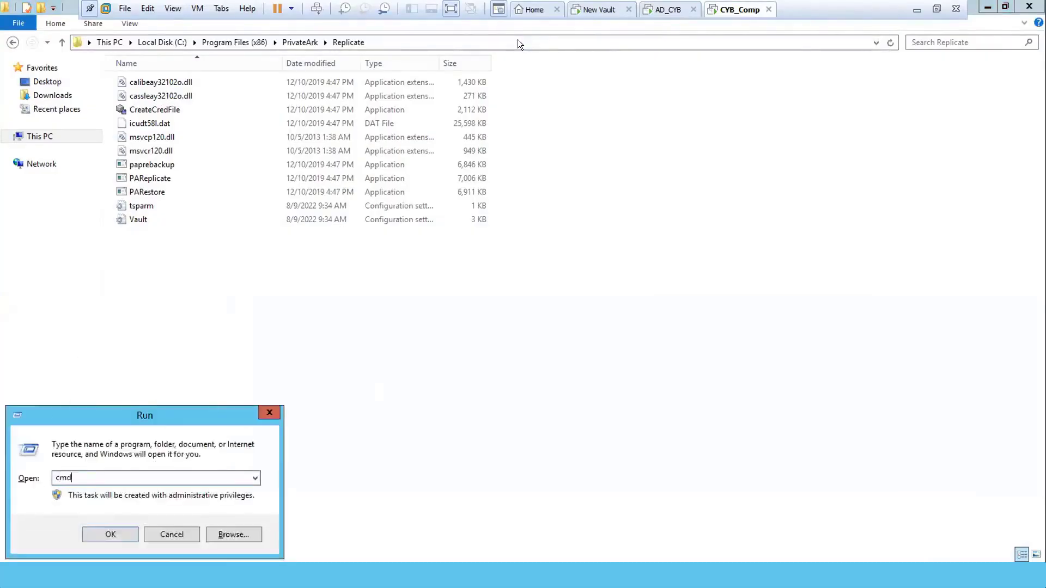
key("Return")
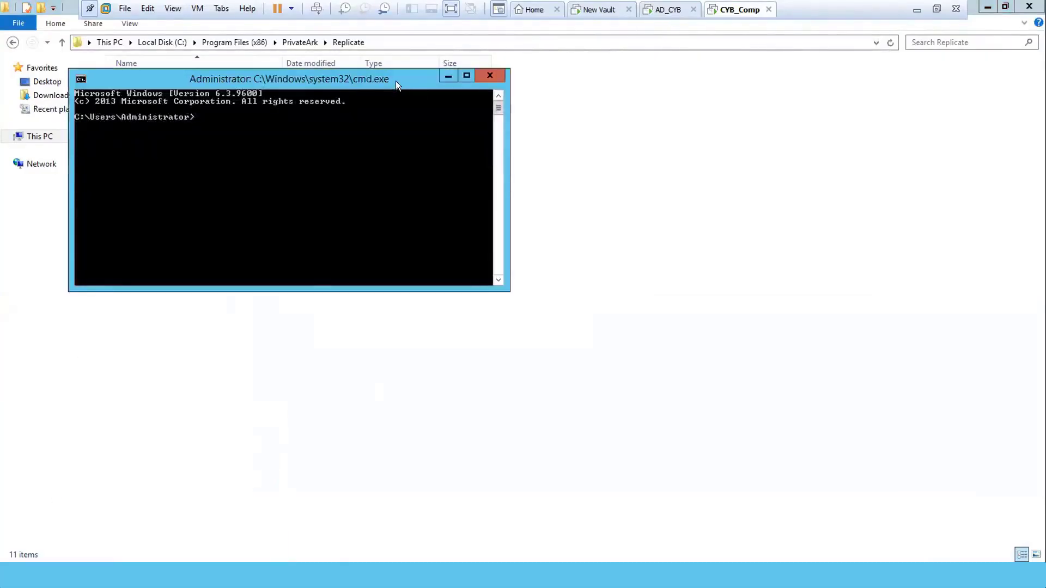
left_click_drag(395, 81, 629, 259)
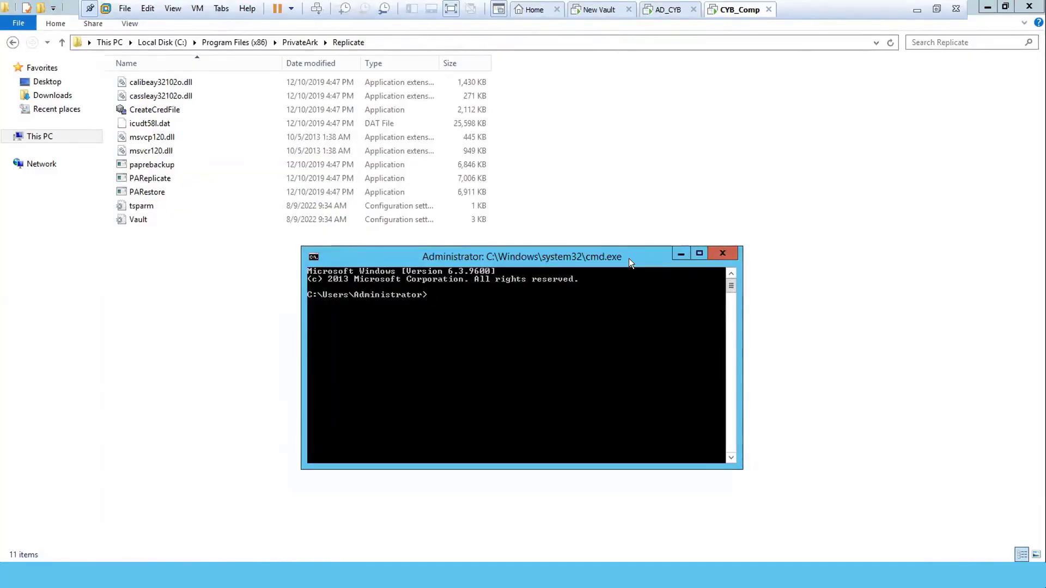
left_click(715, 253)
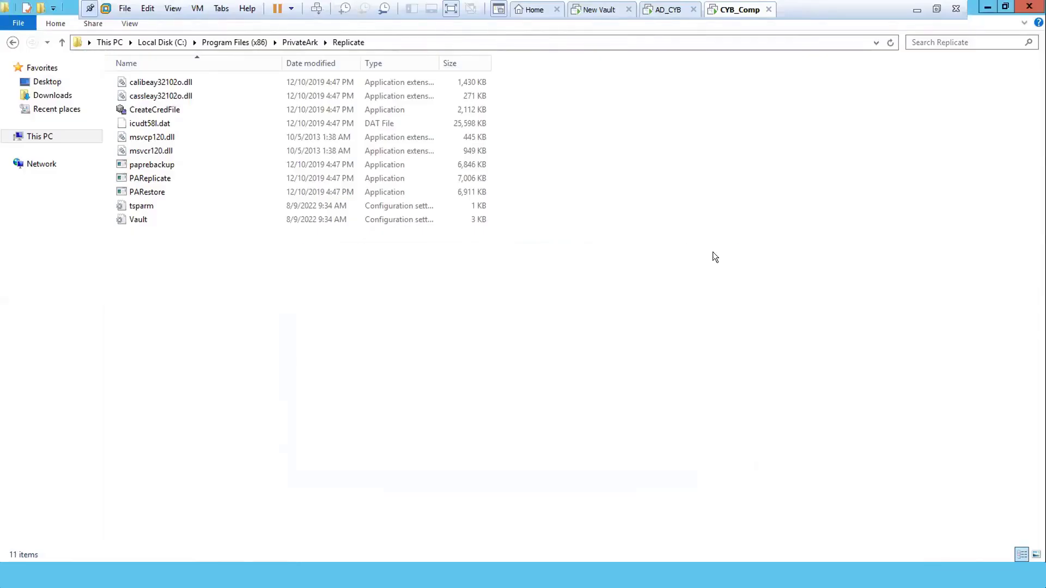
left_click(134, 306)
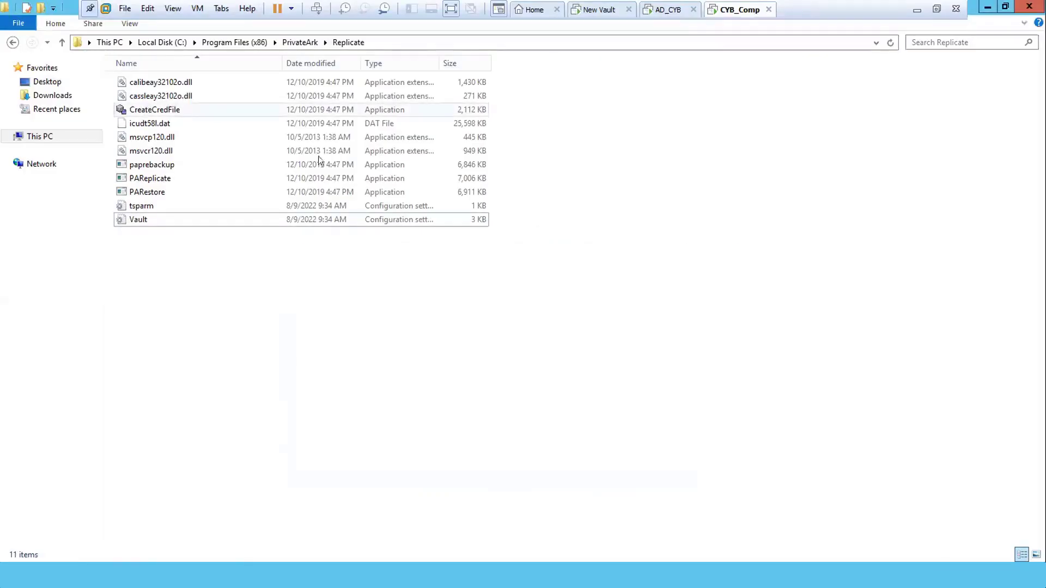
Open a command window at the Replicate folder from the folder's right-click menu.
right_click(469, 335)
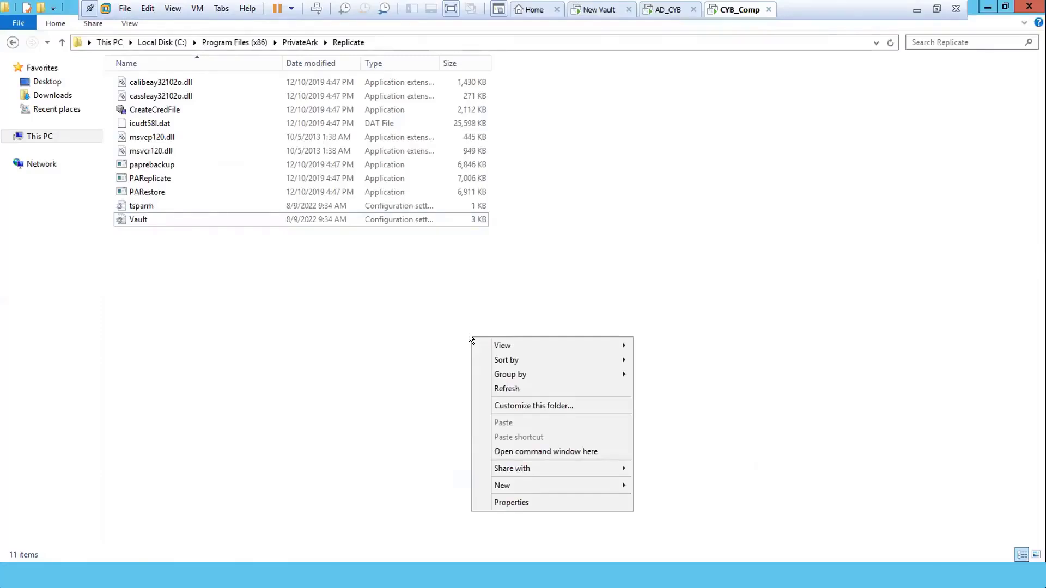
left_click(531, 452)
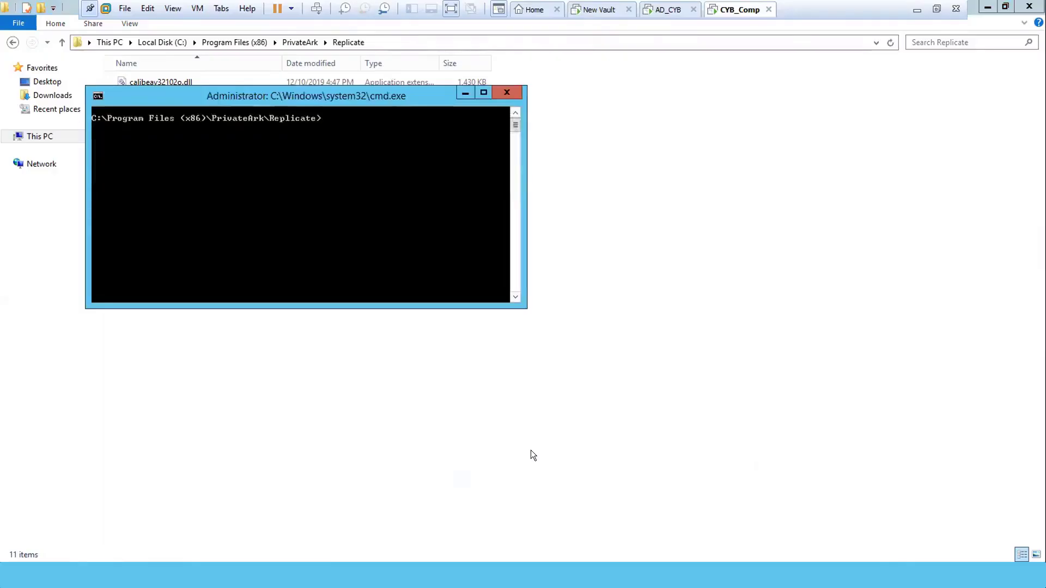
left_click_drag(342, 106, 469, 226)
Run CreateCredFile.exe user.ini, enter backup as the vault username, then switch to Notepad.
type("cr")
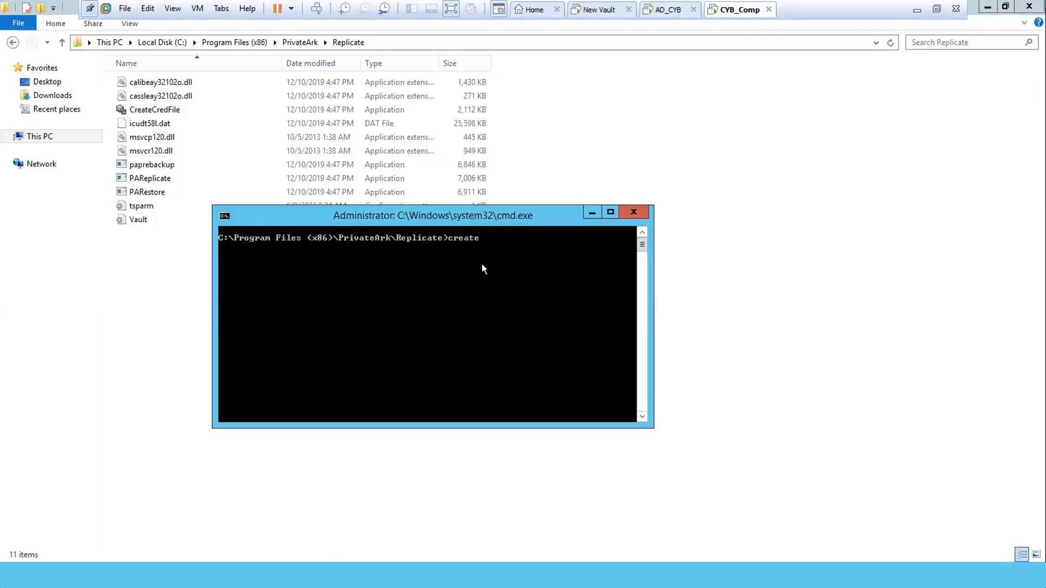
type("eate")
key("Tab")
type("user.ini")
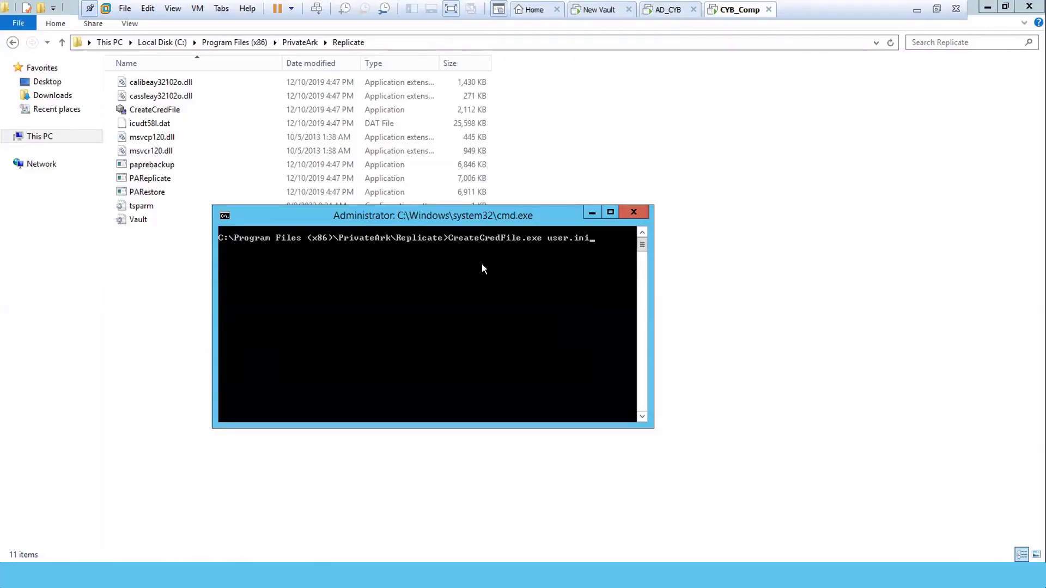
key("Return")
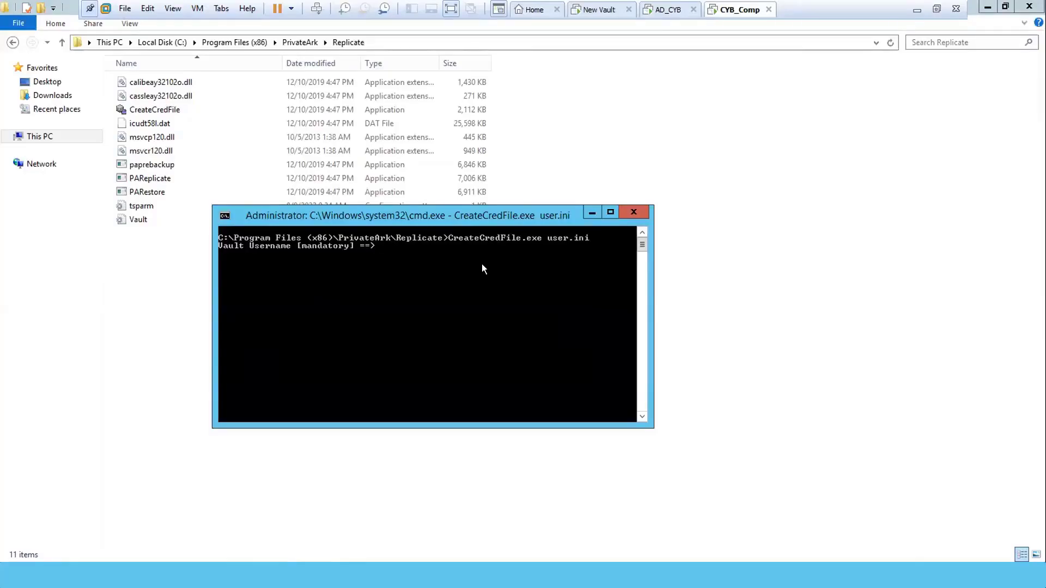
type("backup")
key("Return")
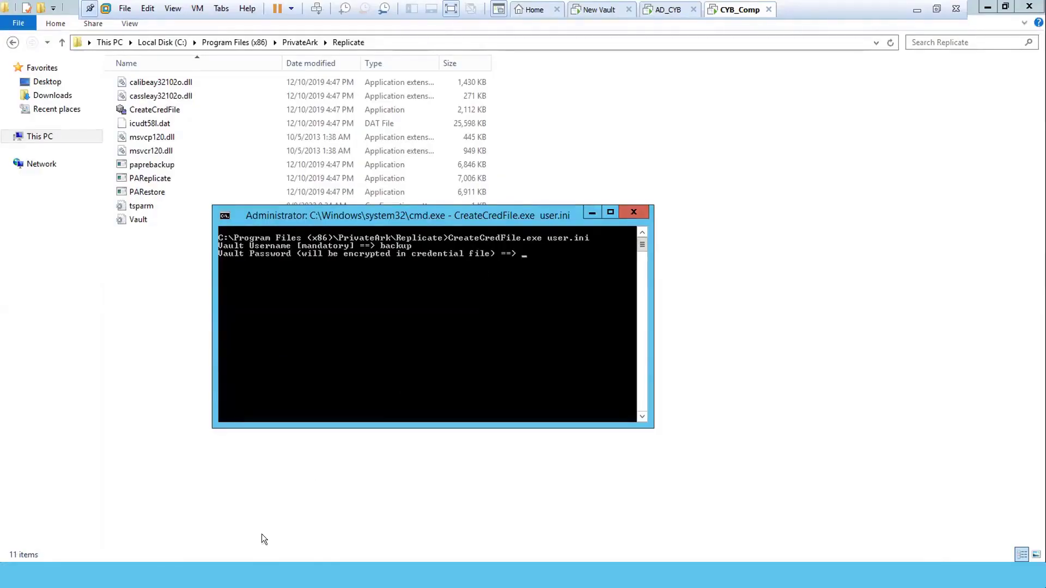
key("alt+Tab")
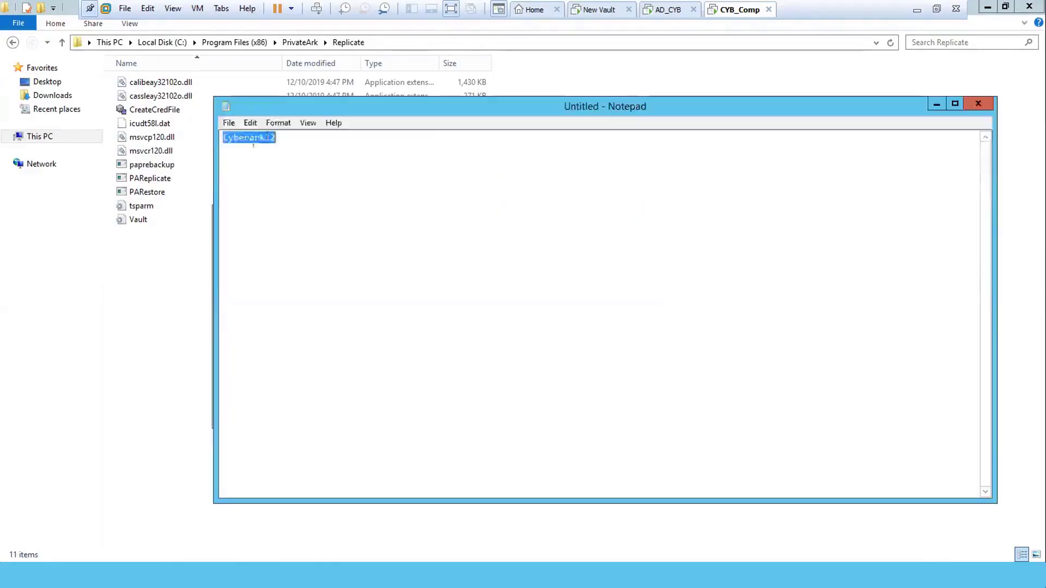